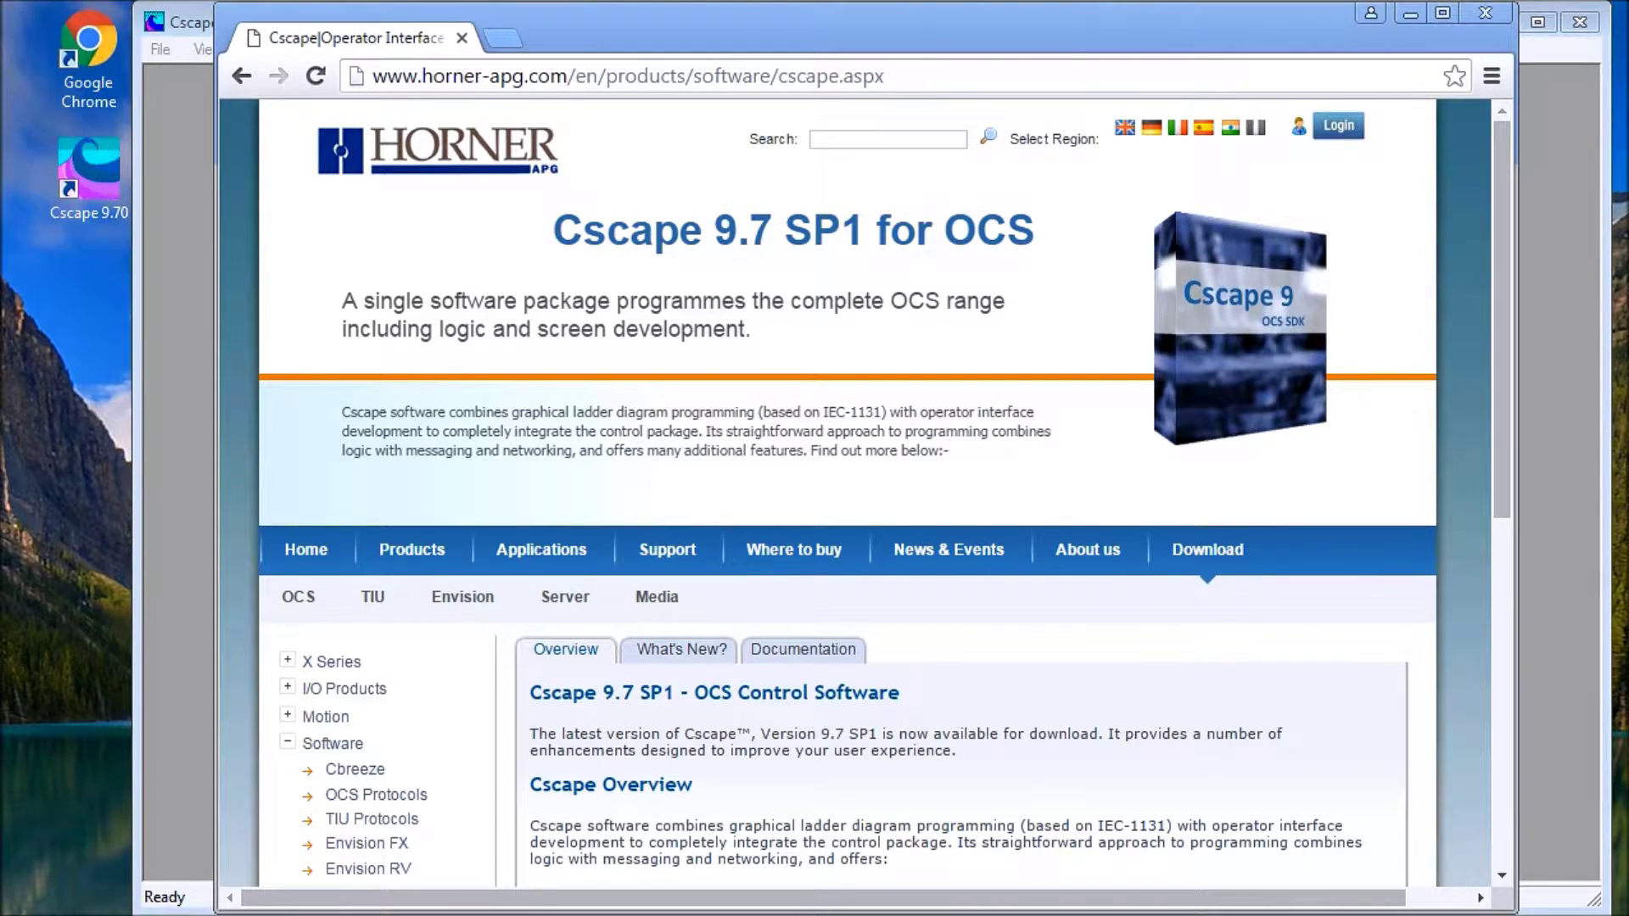
Bring Cscape to the front and create a new blank ladder program, untitled3
left_click(173, 438)
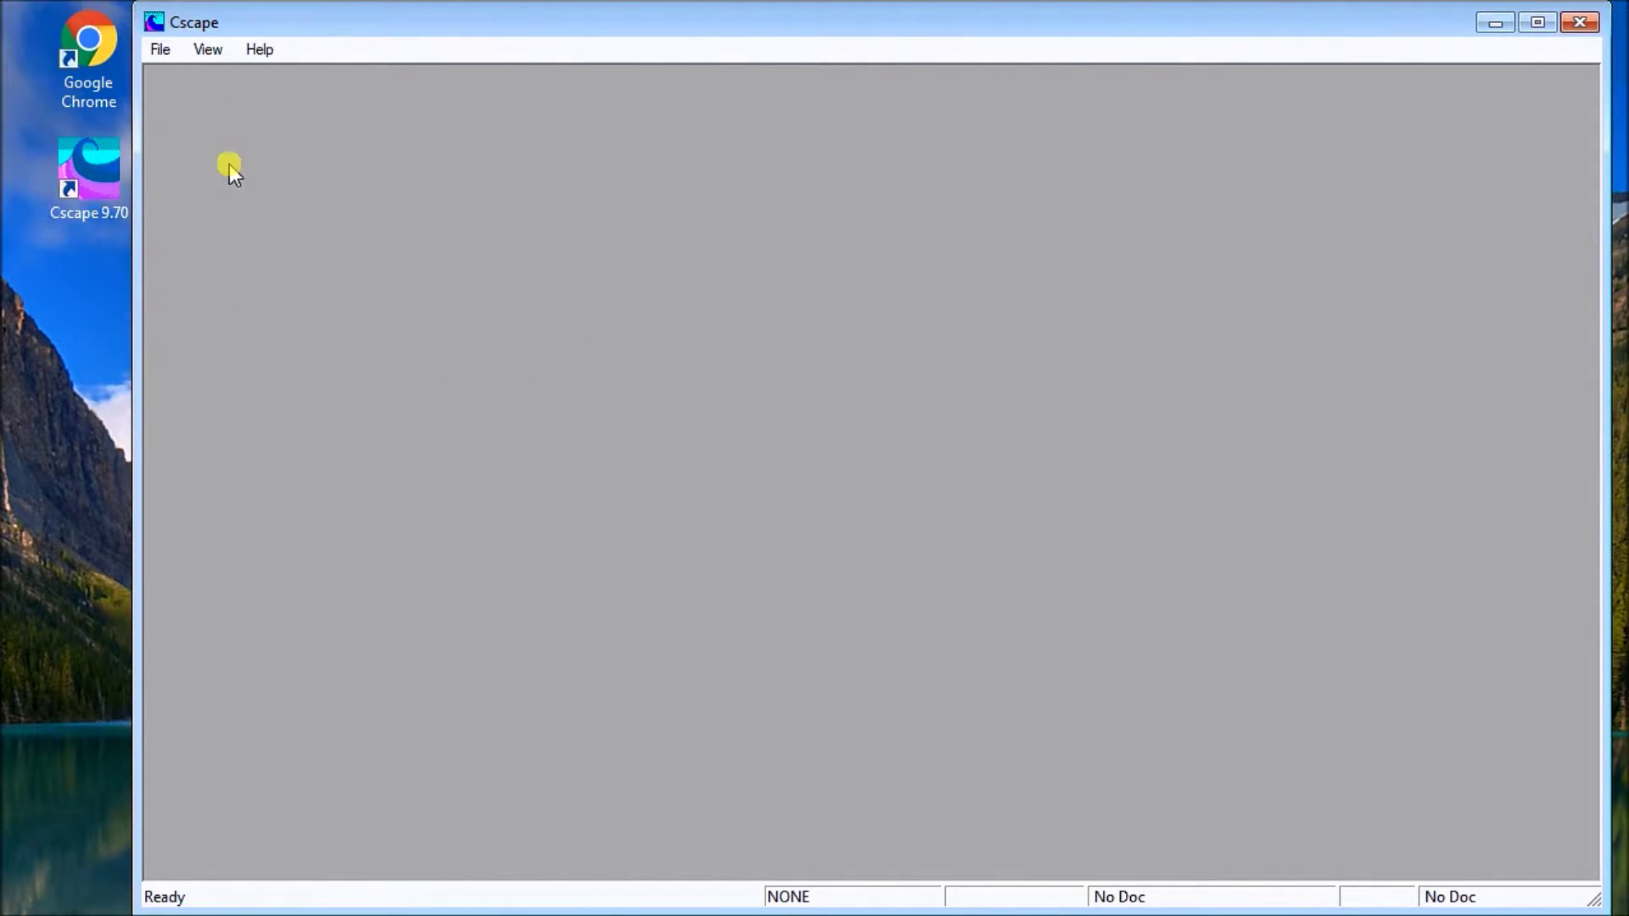
left_click(159, 53)
left_click(187, 78)
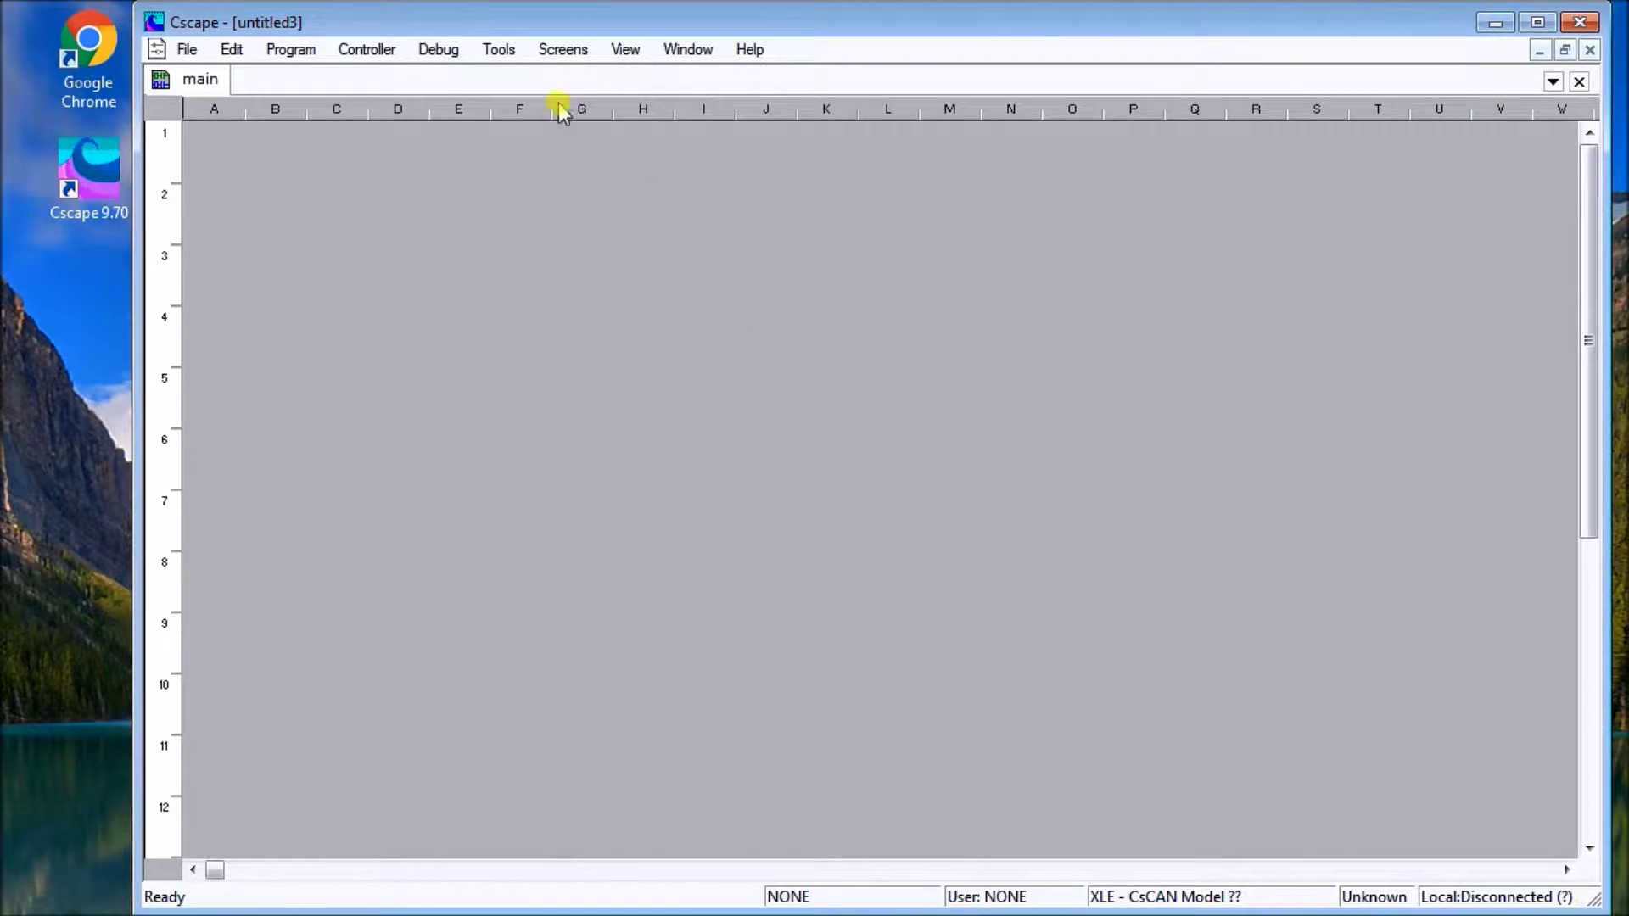
In Application Settings, uncheck Use Classic Toolbars, enable Support IEC Editor Programs, and apply
left_click(500, 52)
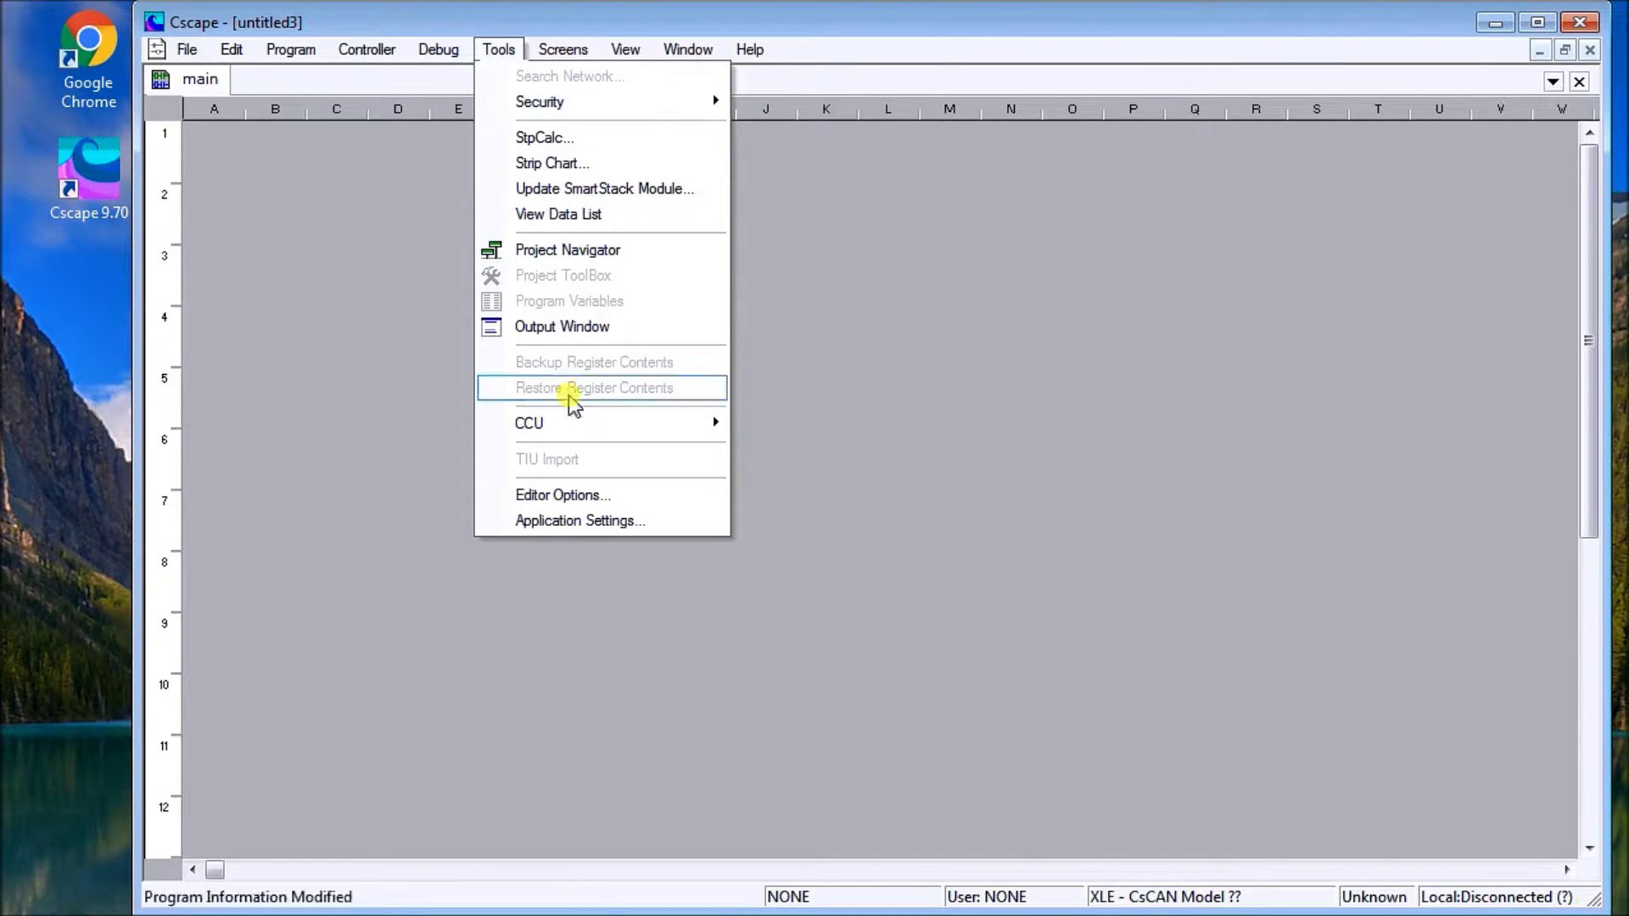
left_click(591, 523)
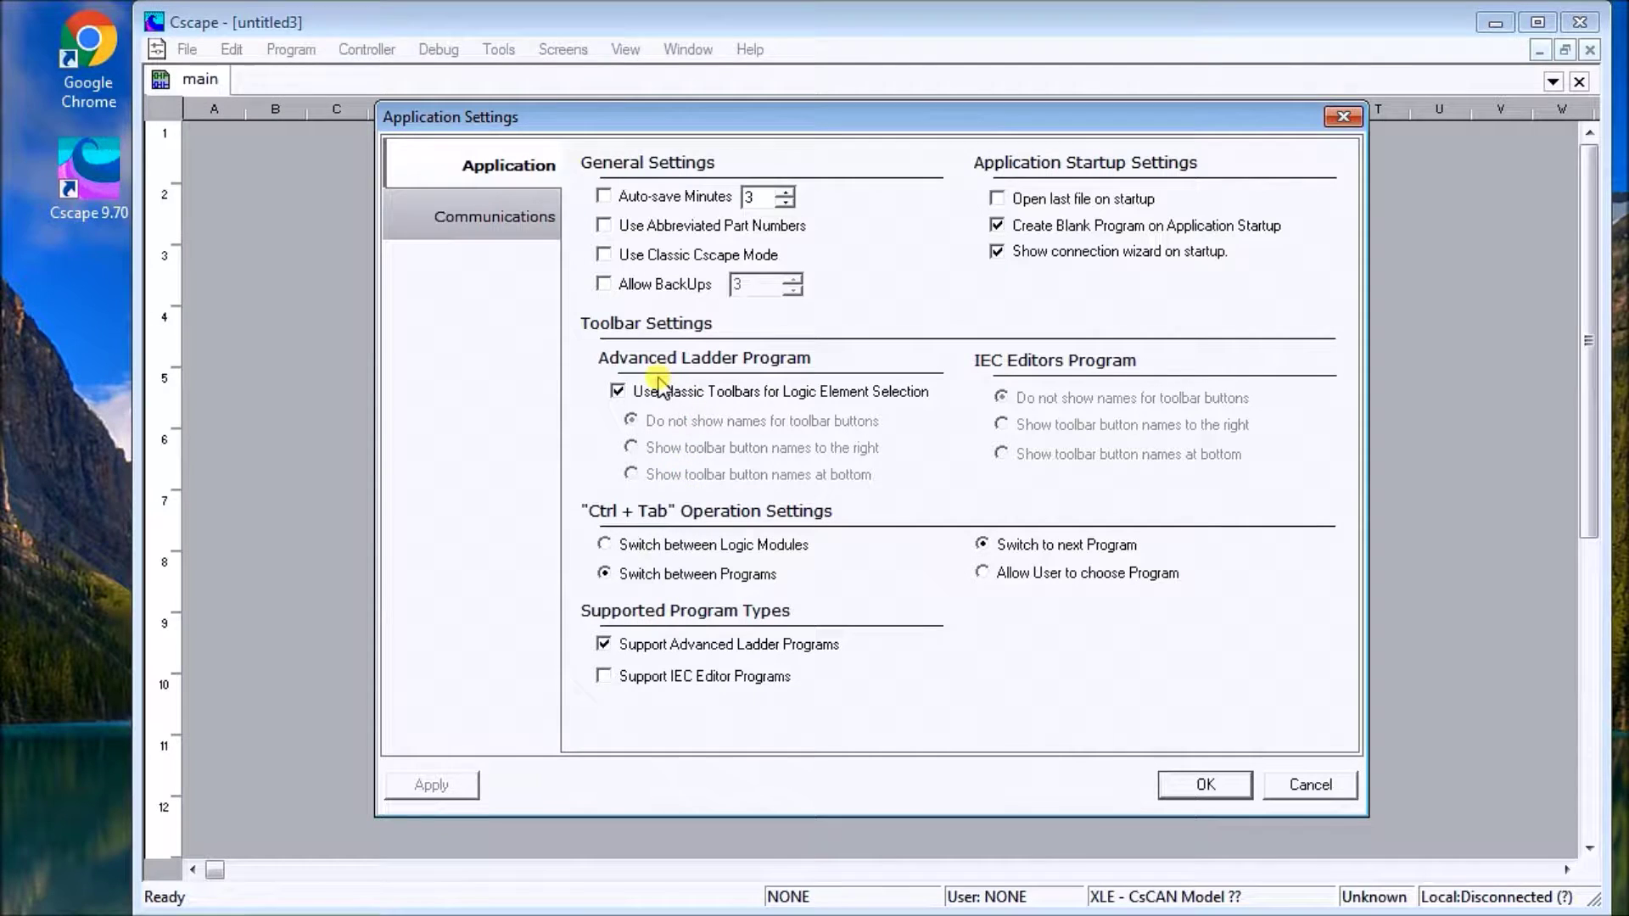
left_click(618, 394)
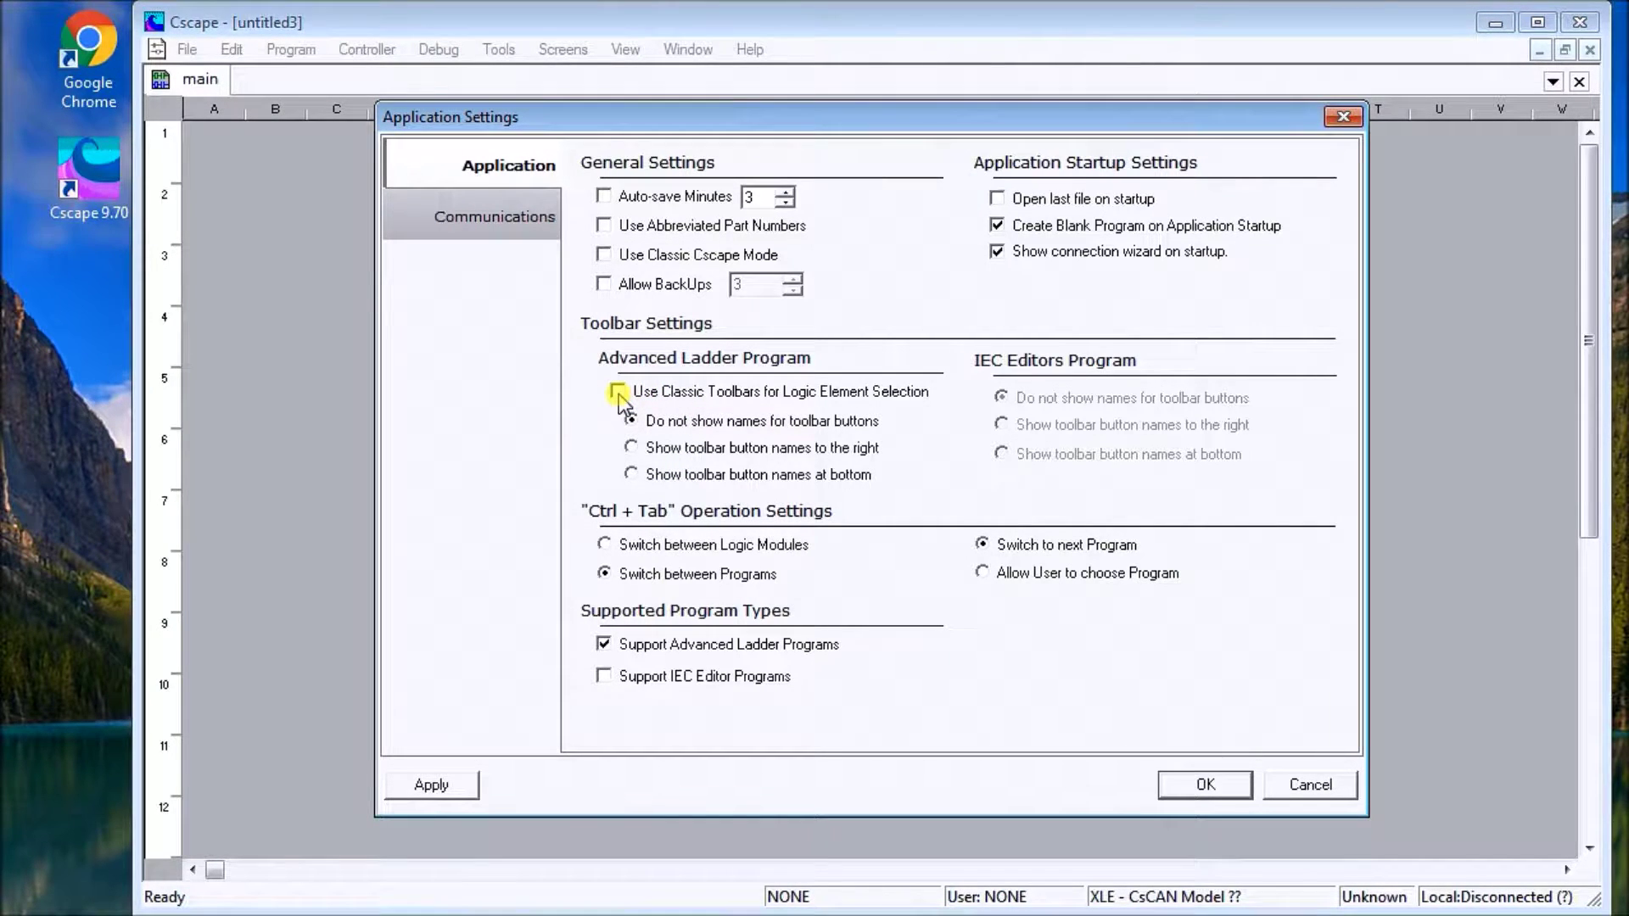
left_click(604, 676)
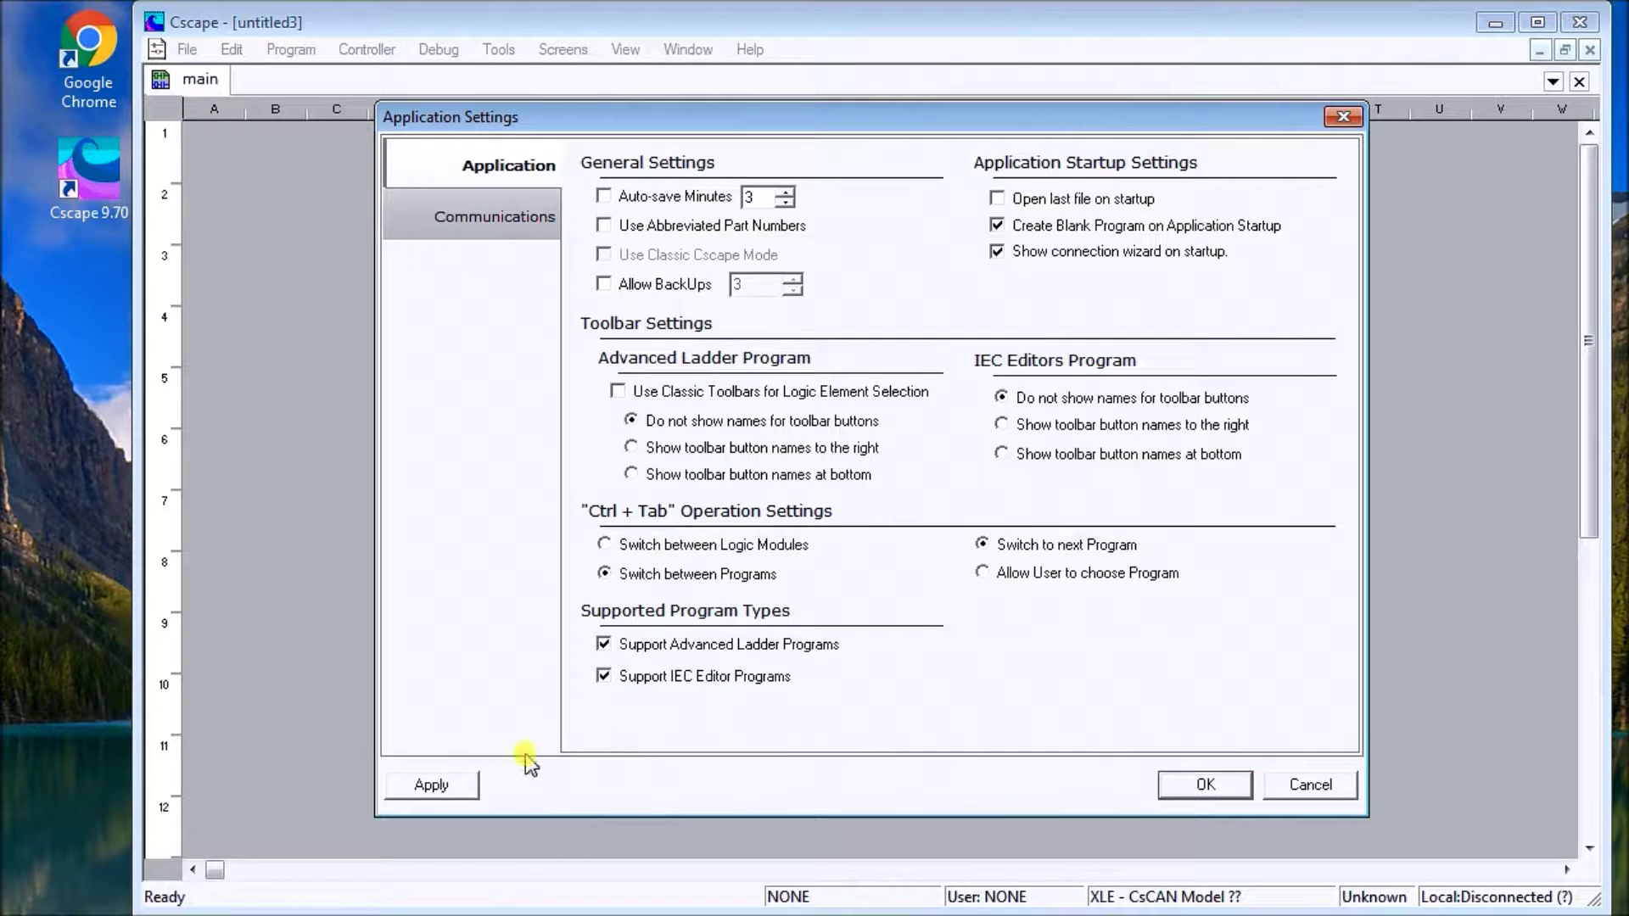
left_click(430, 782)
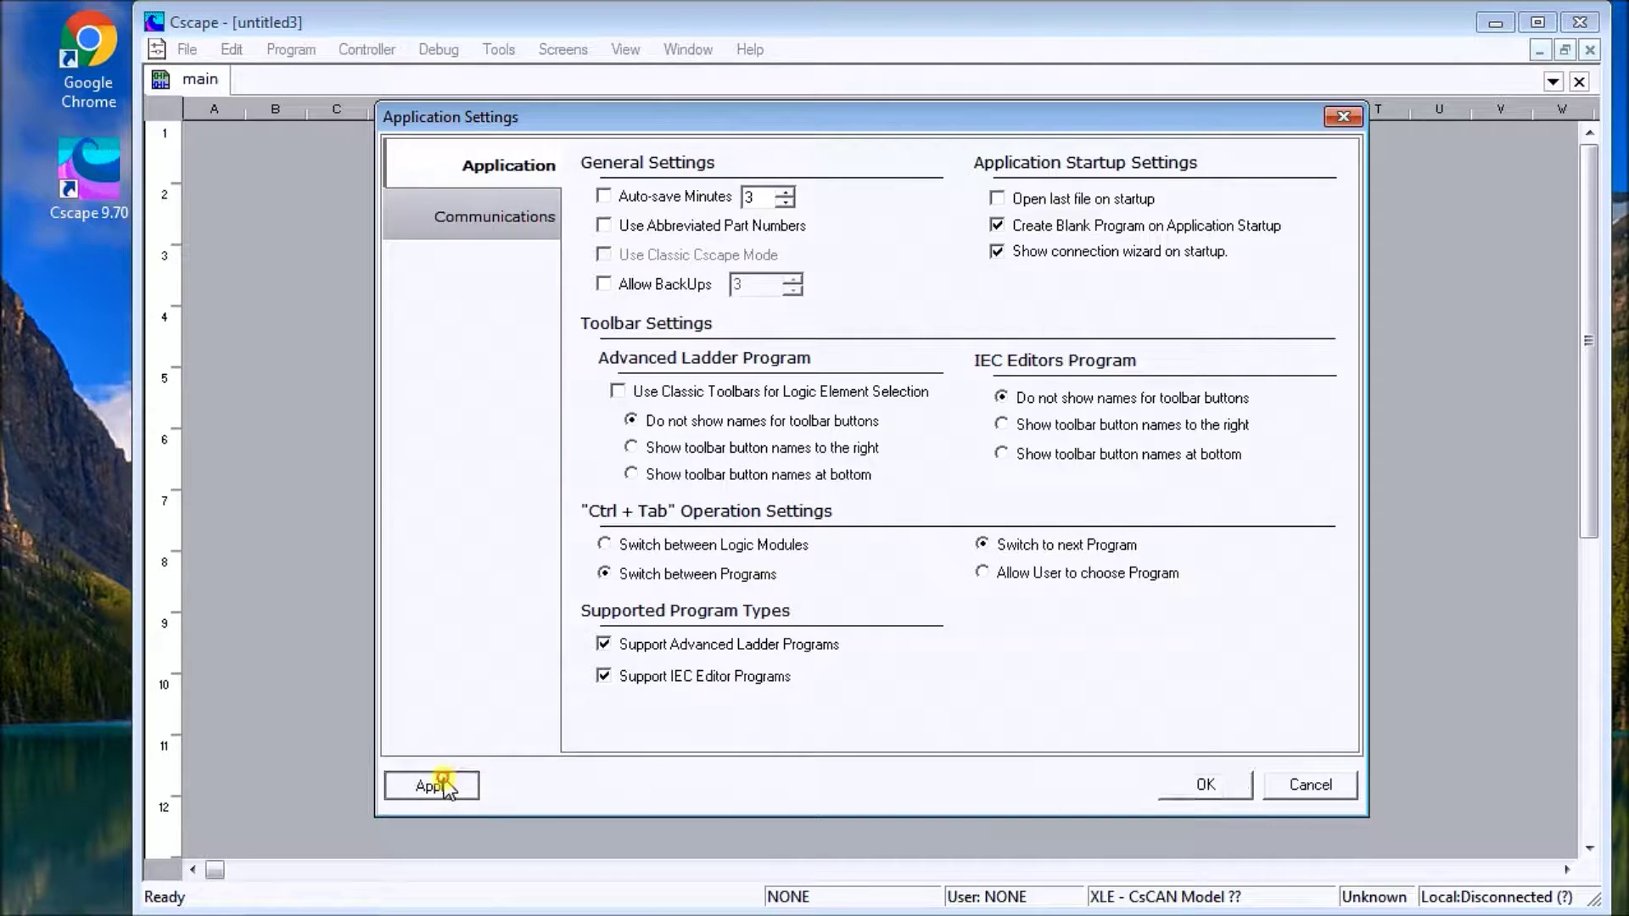
left_click(1204, 786)
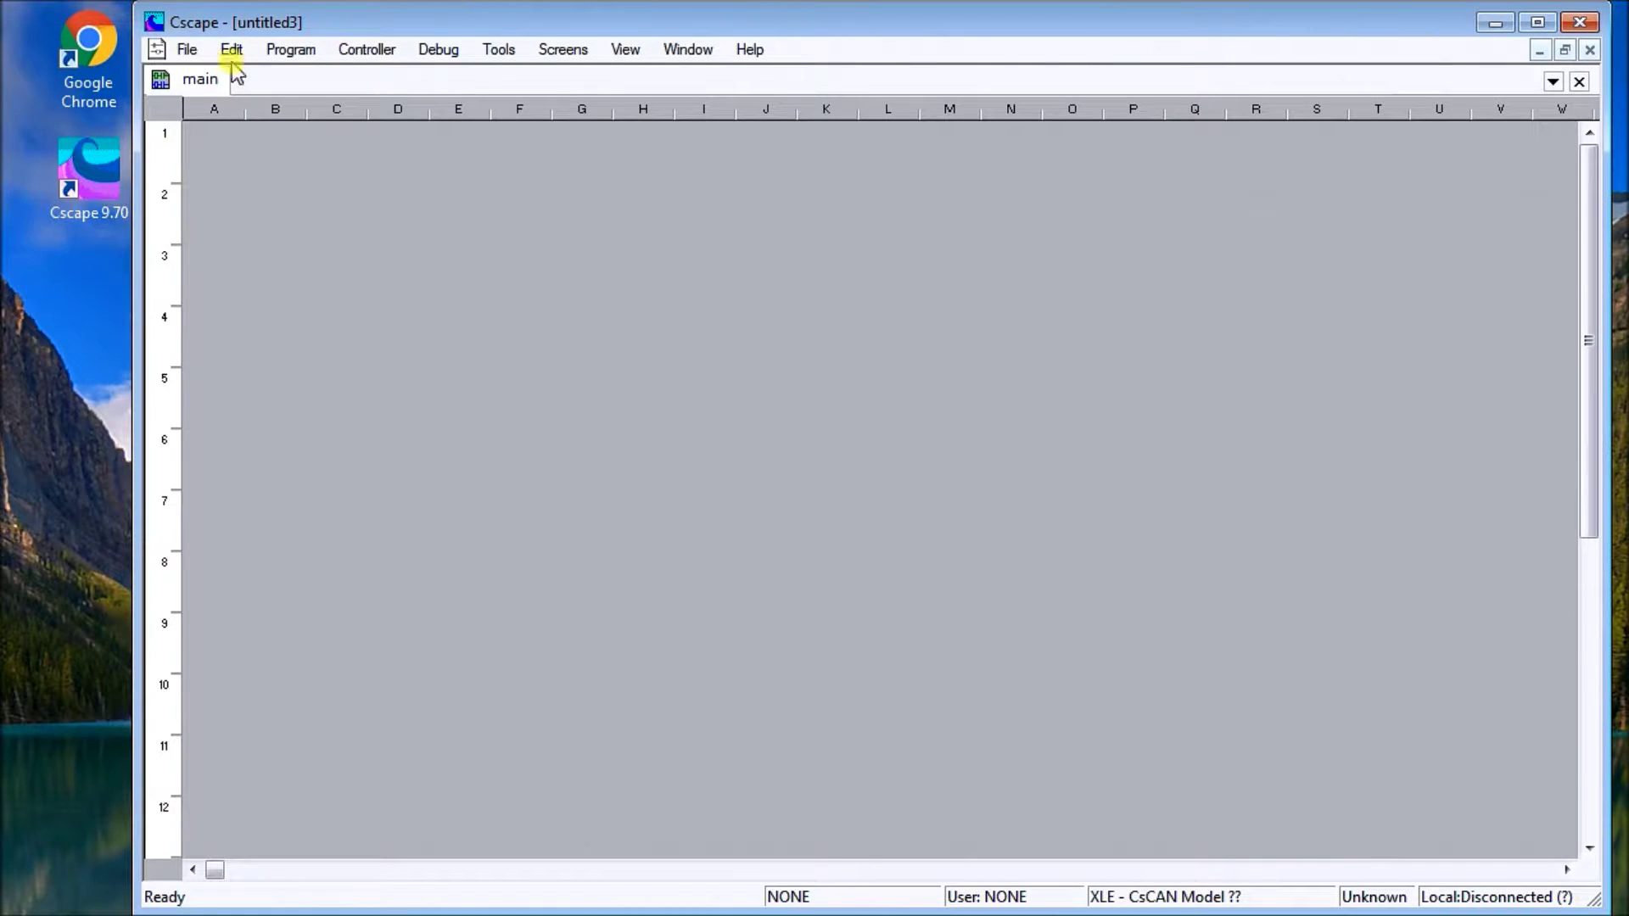
Cancel saving untitled3 and close it without saving
left_click(188, 51)
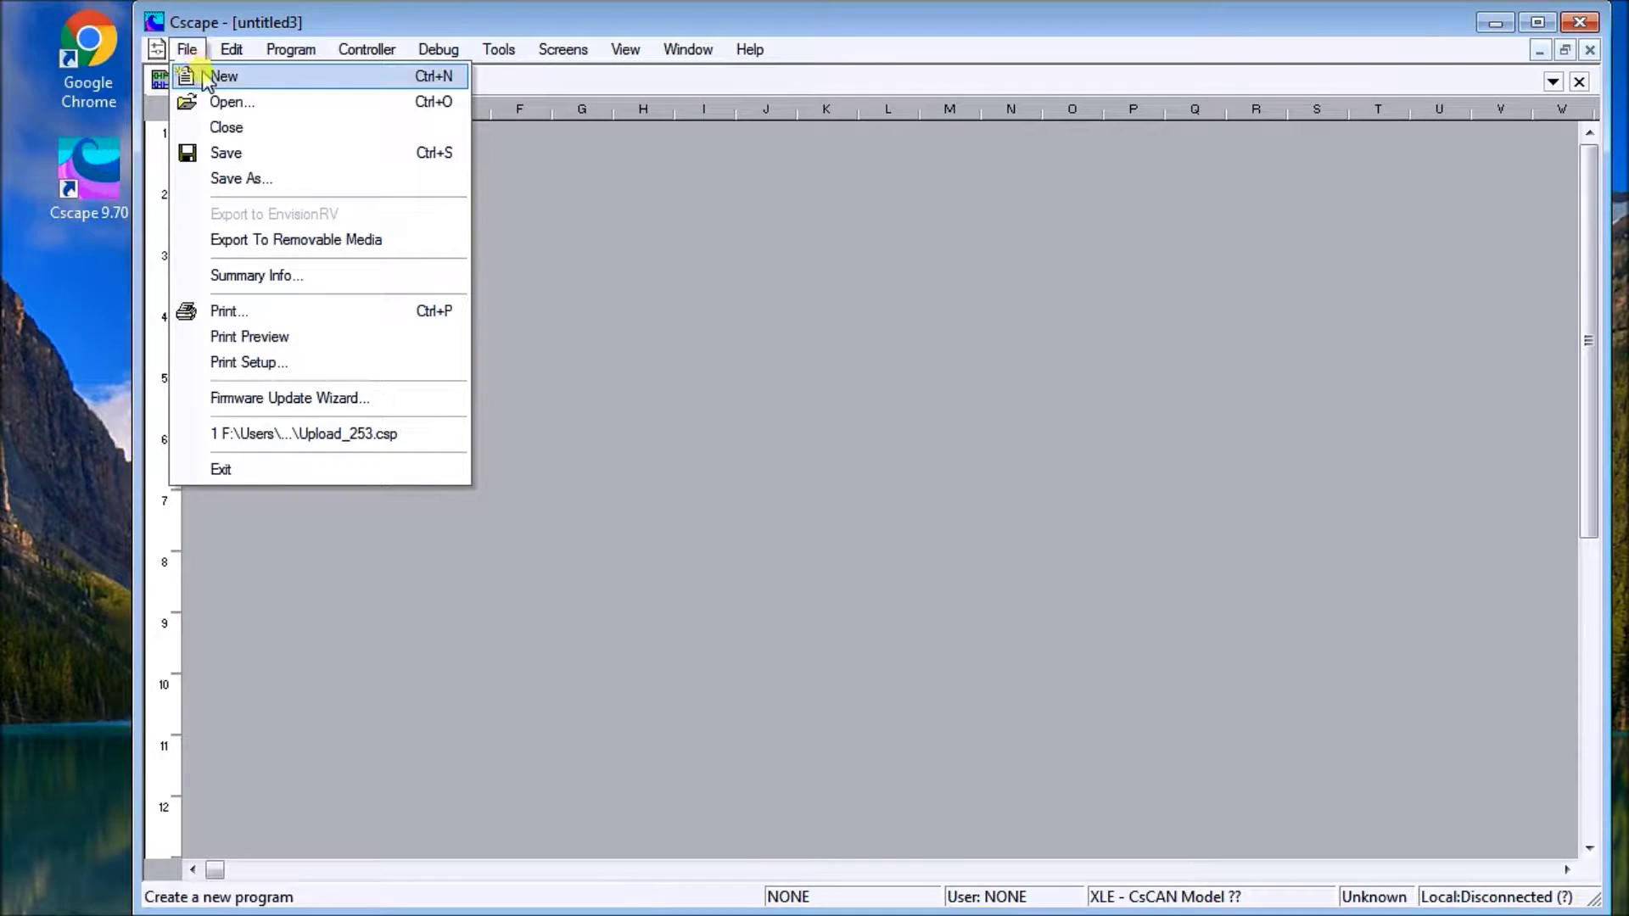
left_click(234, 155)
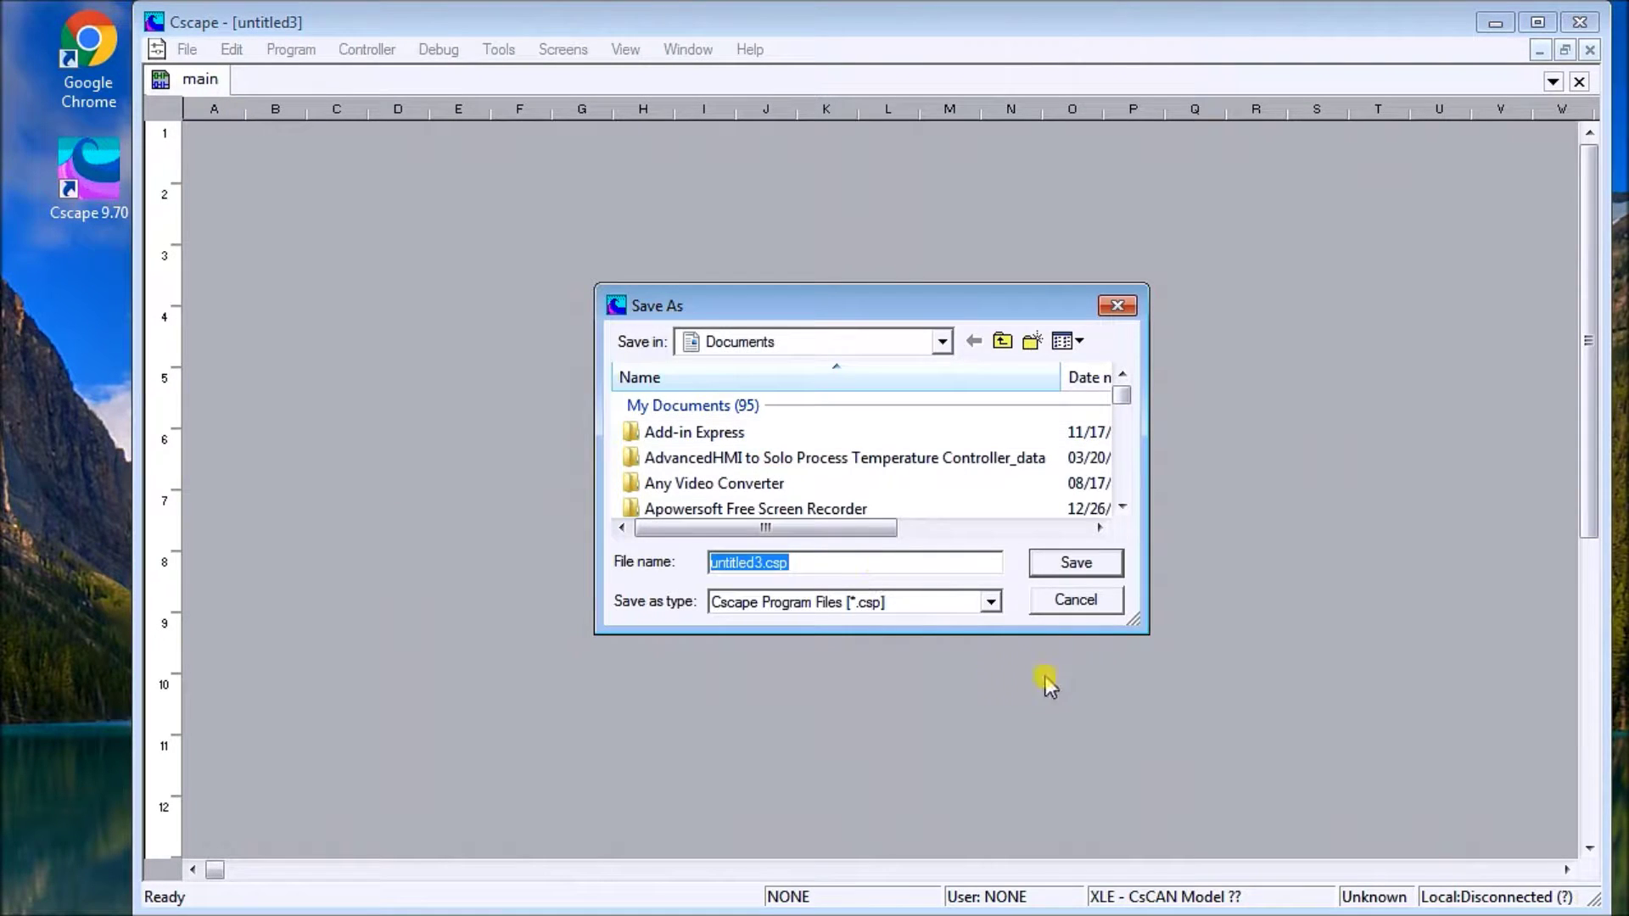
left_click(1094, 603)
left_click(187, 49)
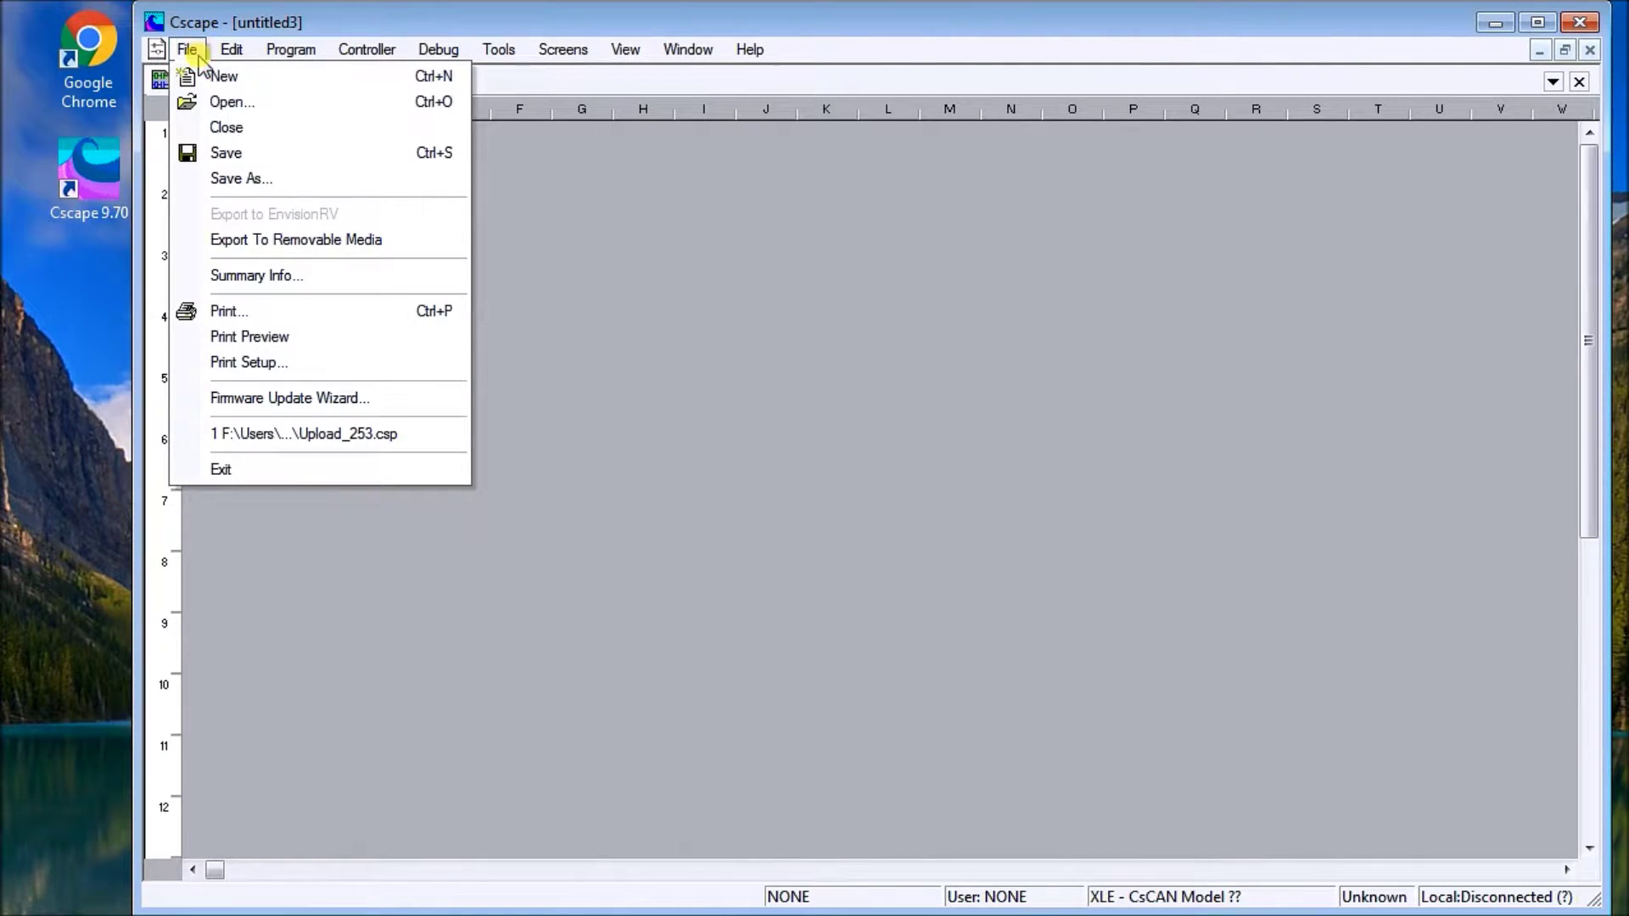
left_click(245, 124)
Create a new Advanced Ladder Editor program, untitled4
left_click(160, 49)
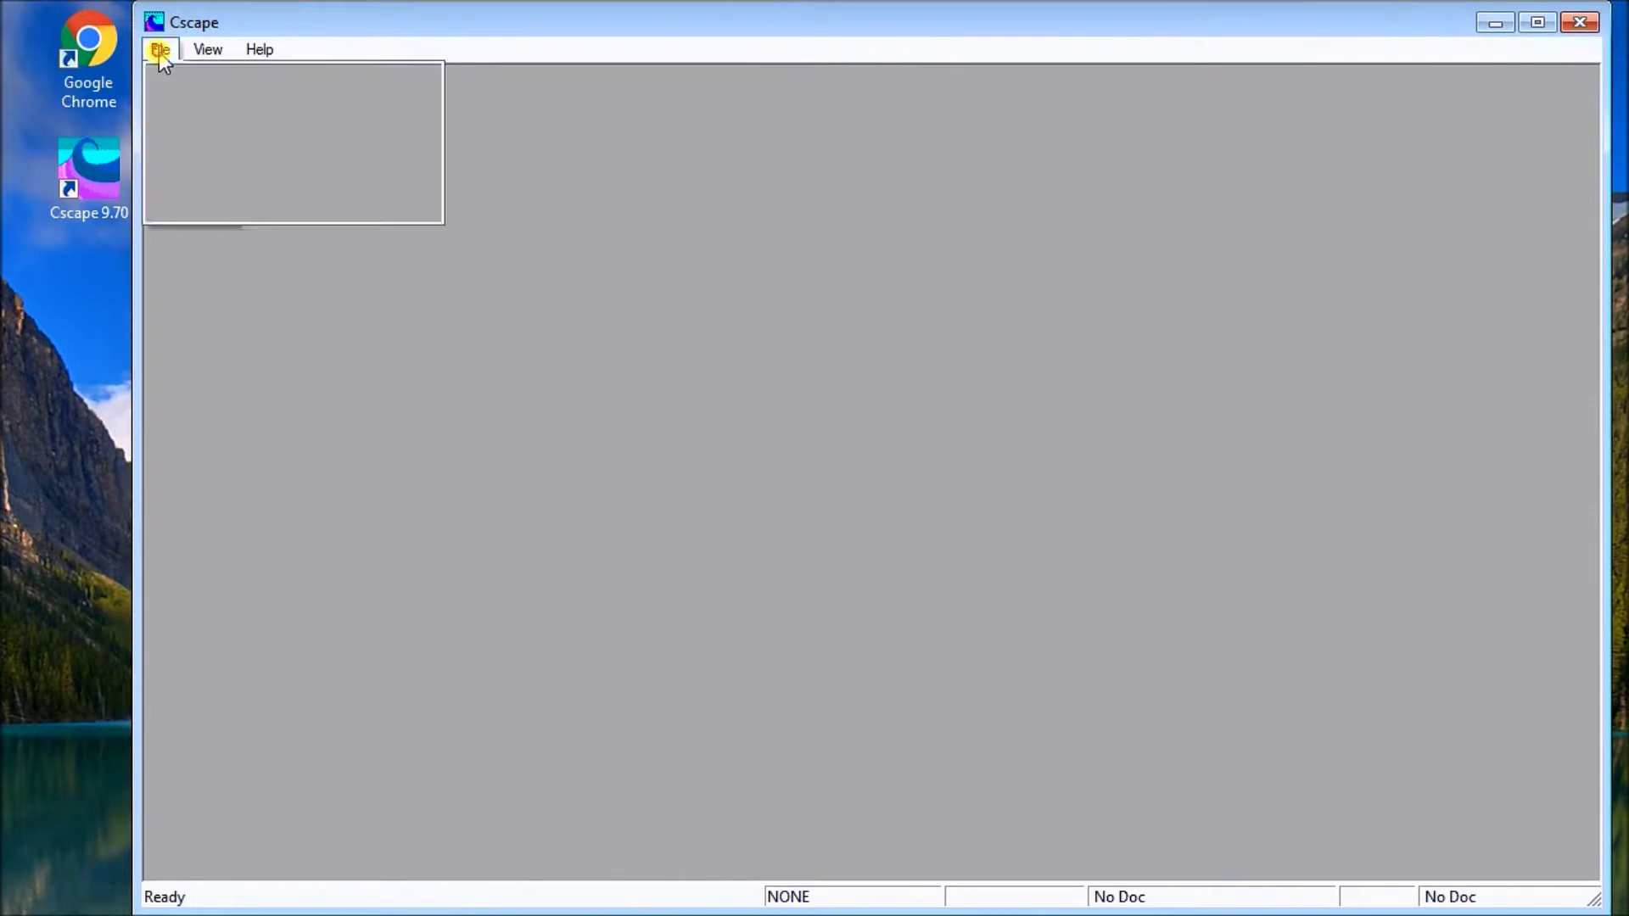
left_click(182, 78)
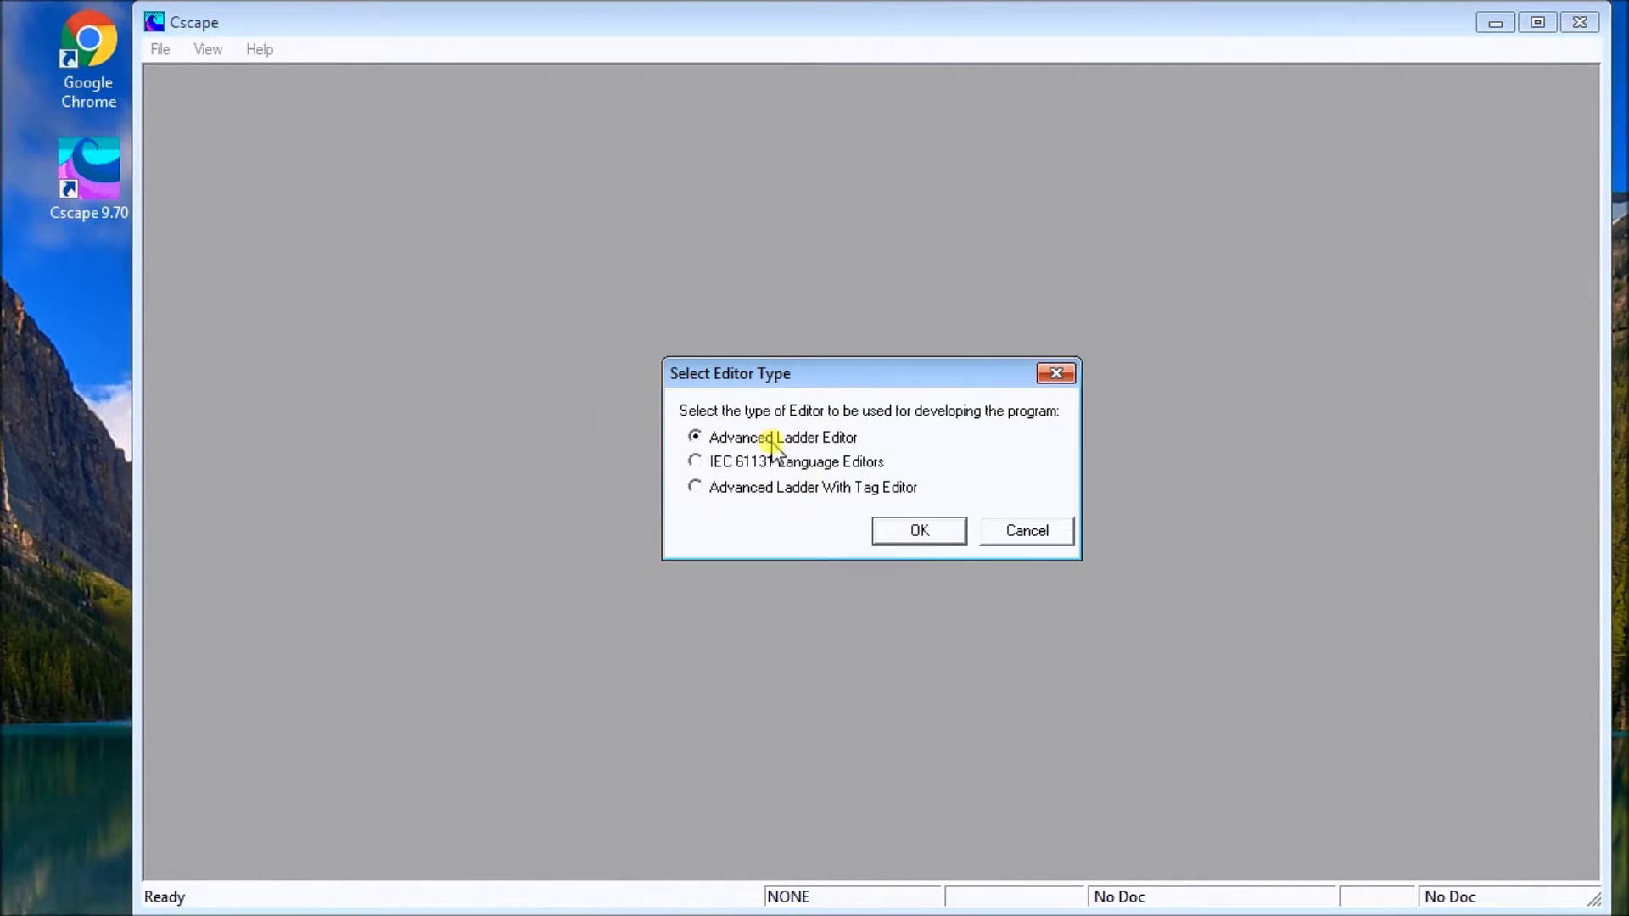
left_click(908, 531)
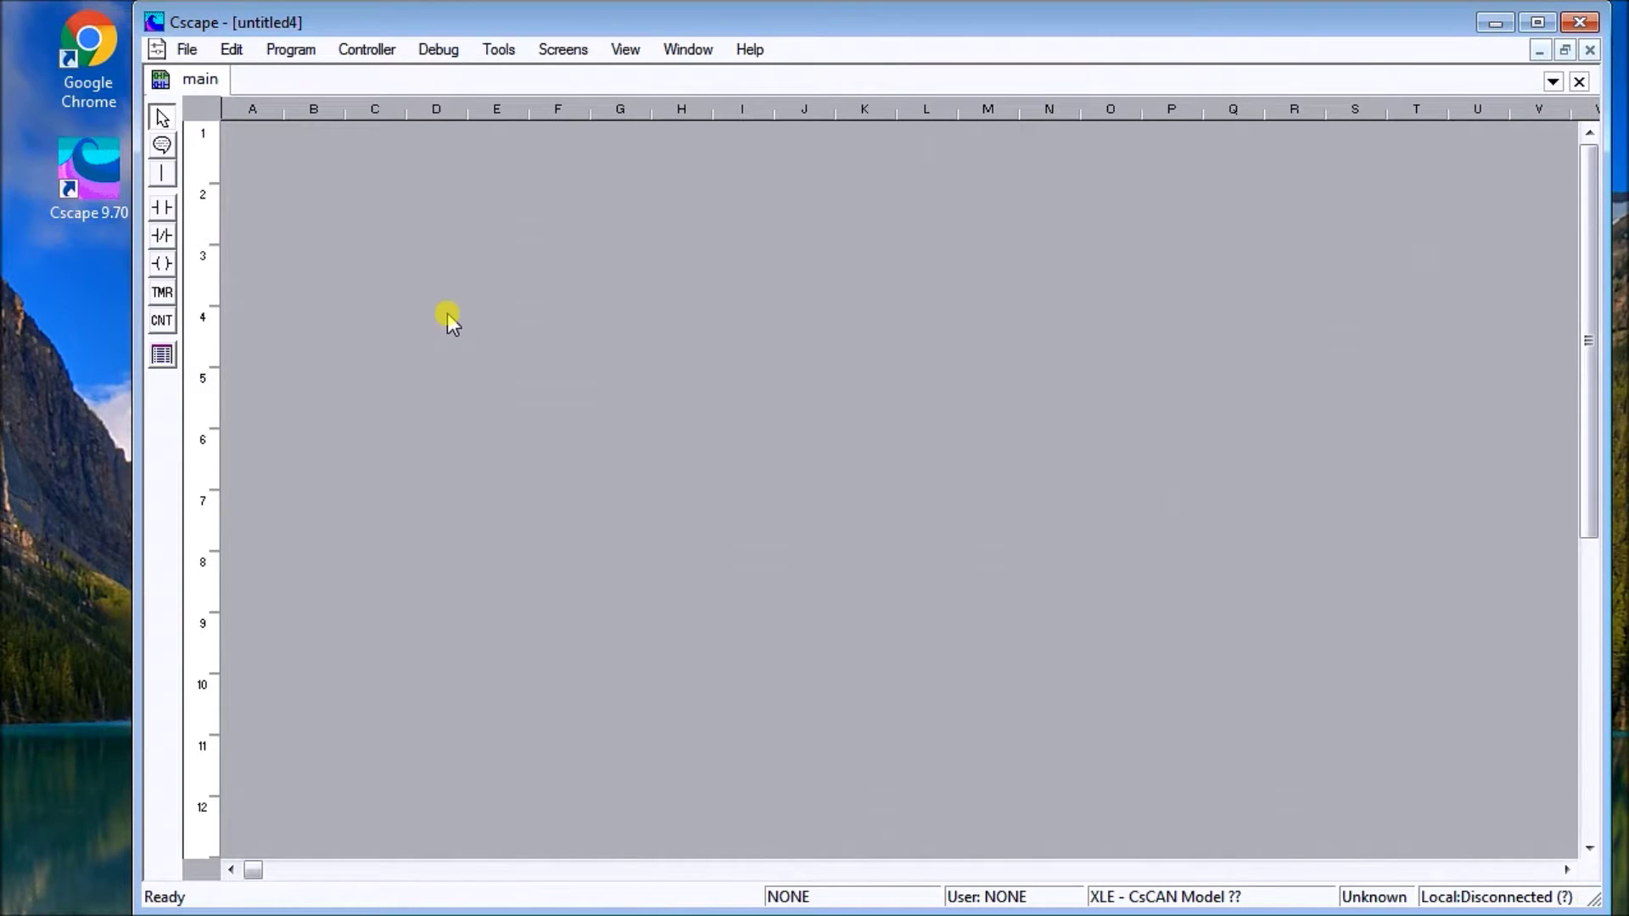
left_click(498, 53)
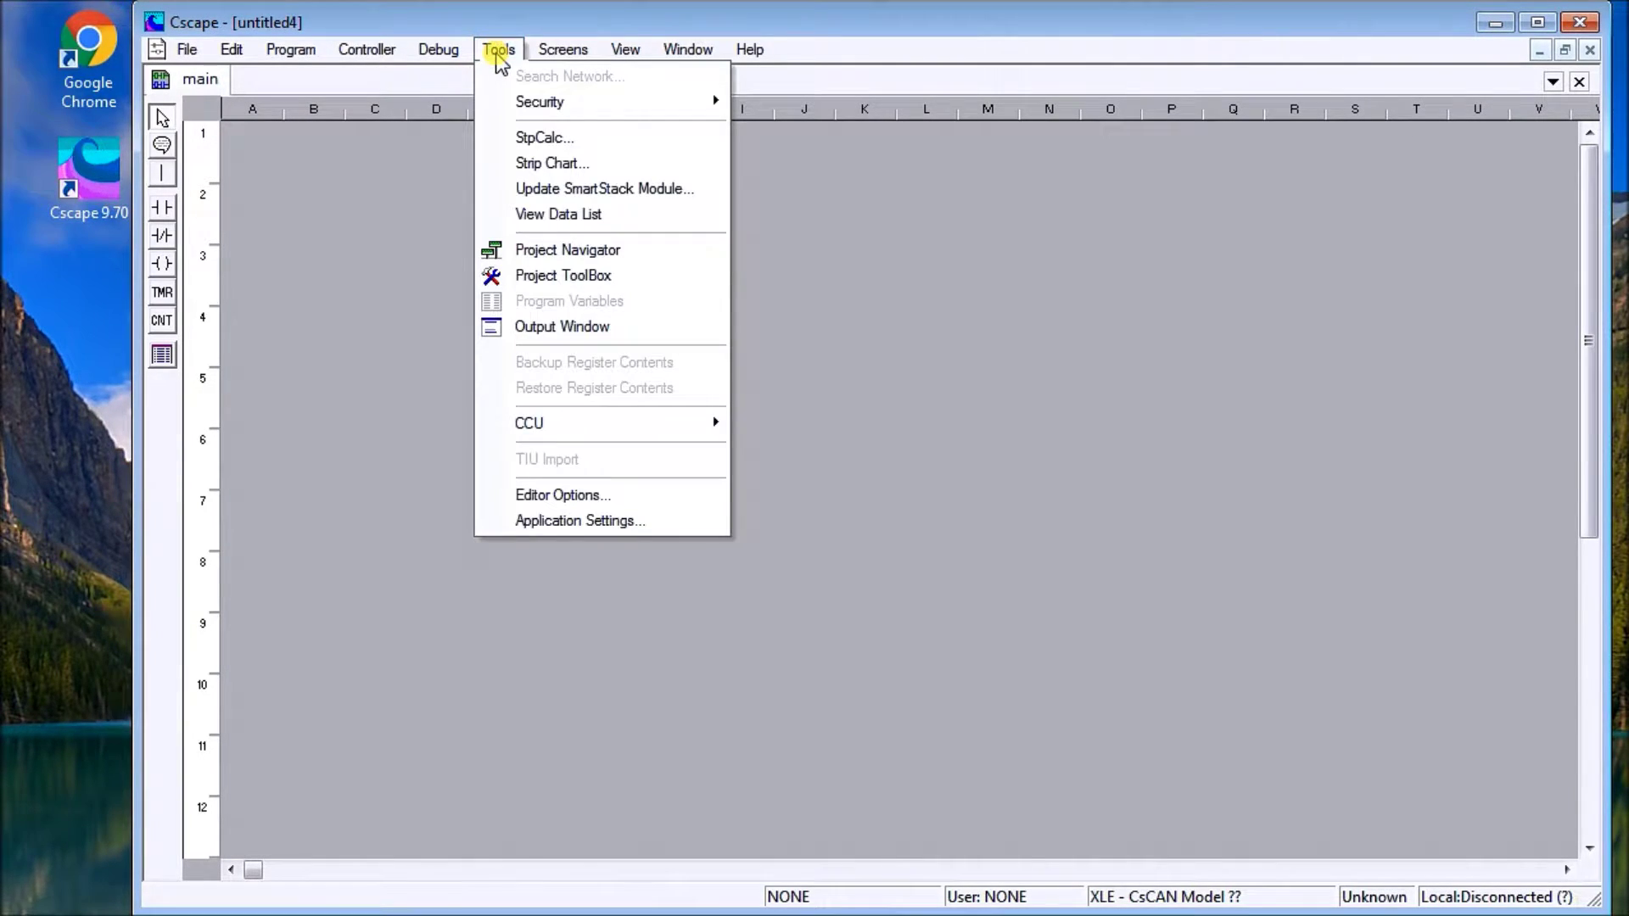
Show the Project Navigator, expand untitled4, Networking, Graphics, Control and Logic Modules, then auto-hide it
left_click(533, 250)
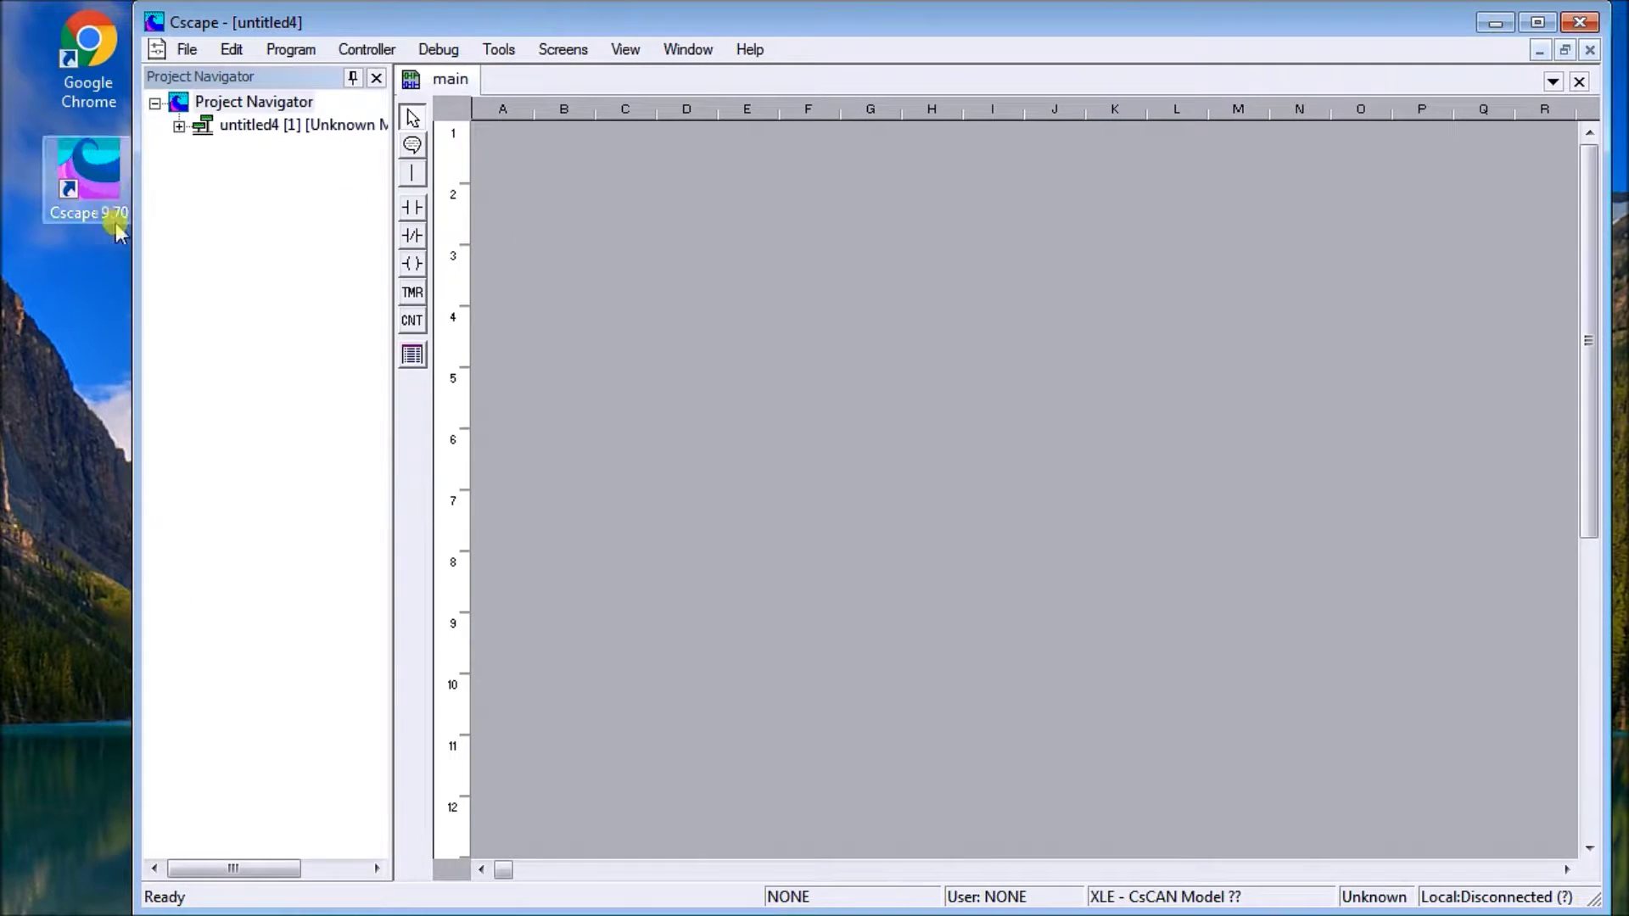
left_click(179, 127)
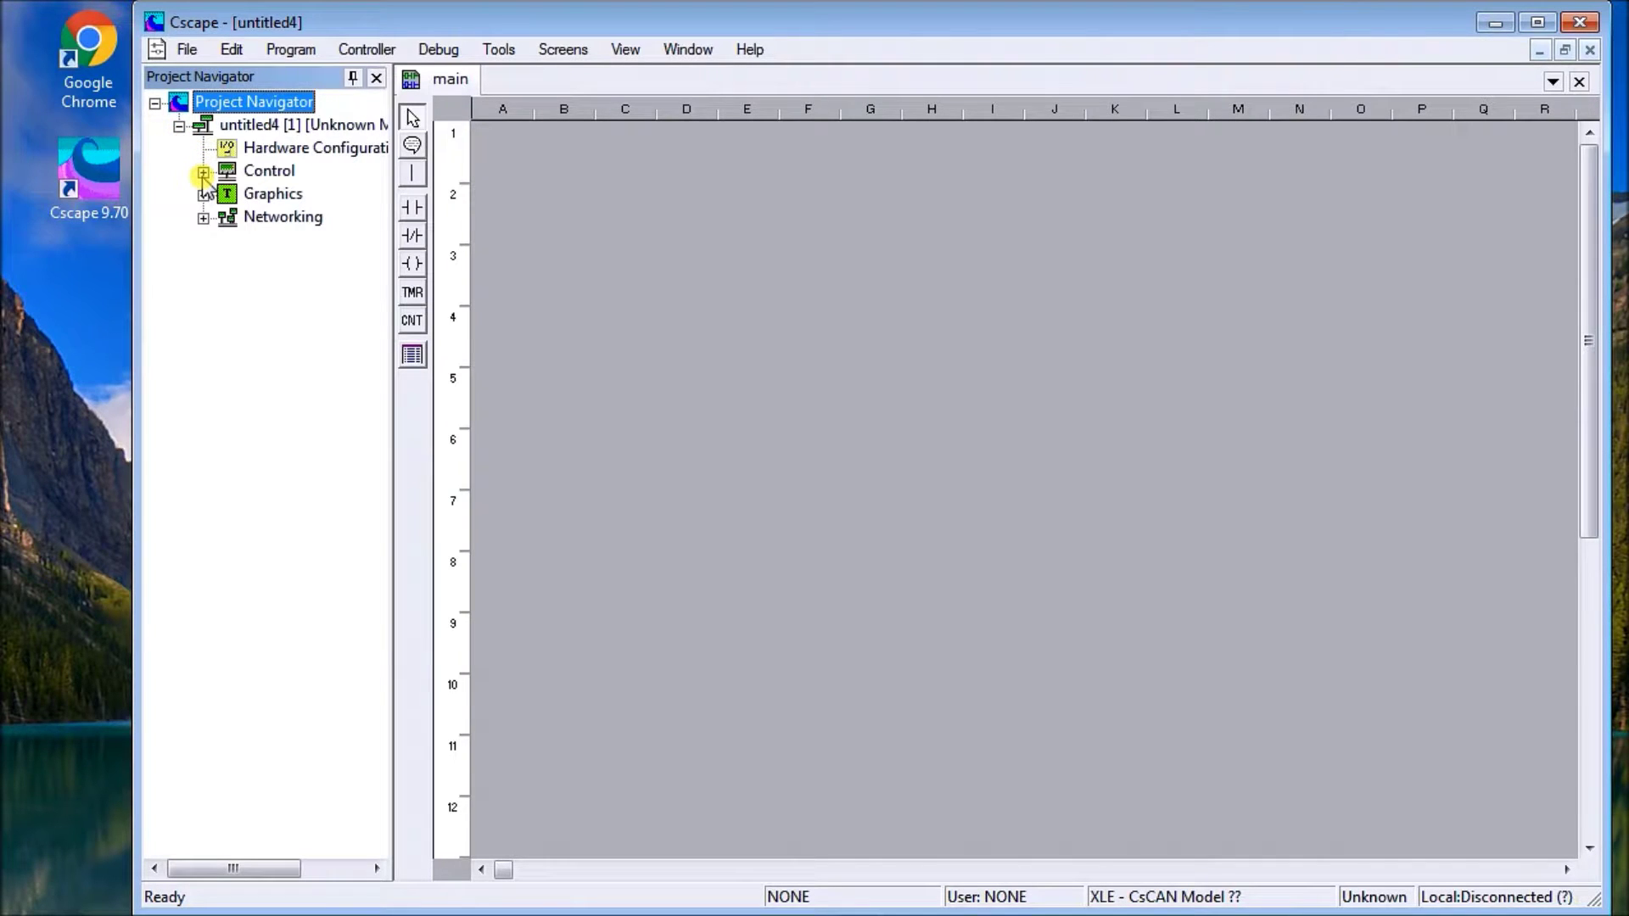
left_click(203, 218)
left_click(203, 194)
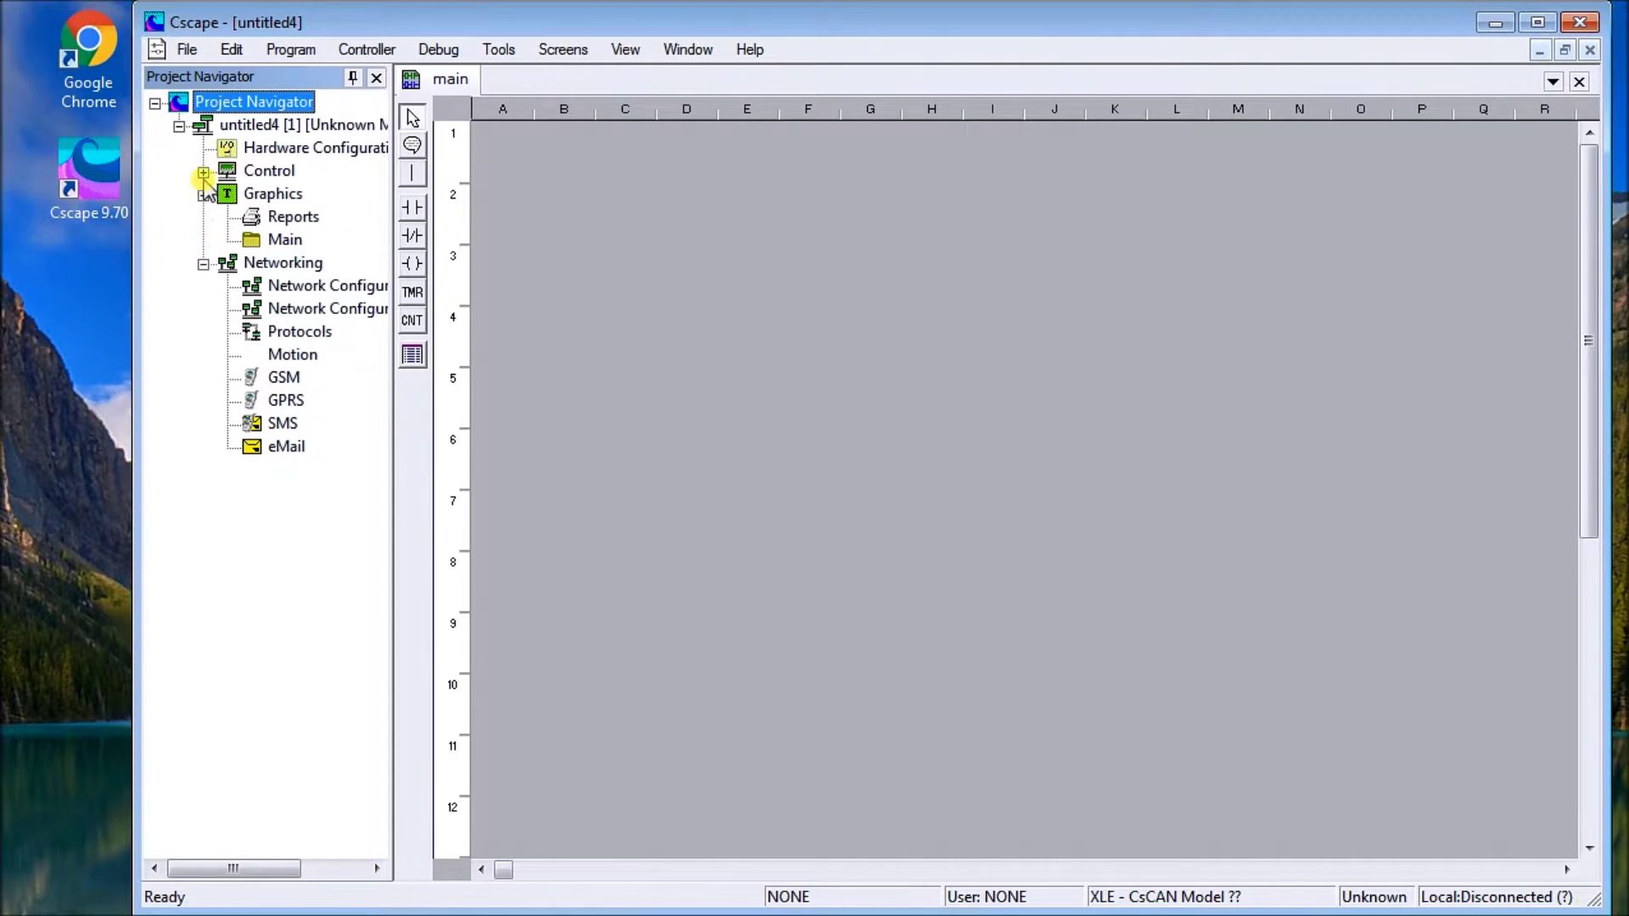
left_click(204, 173)
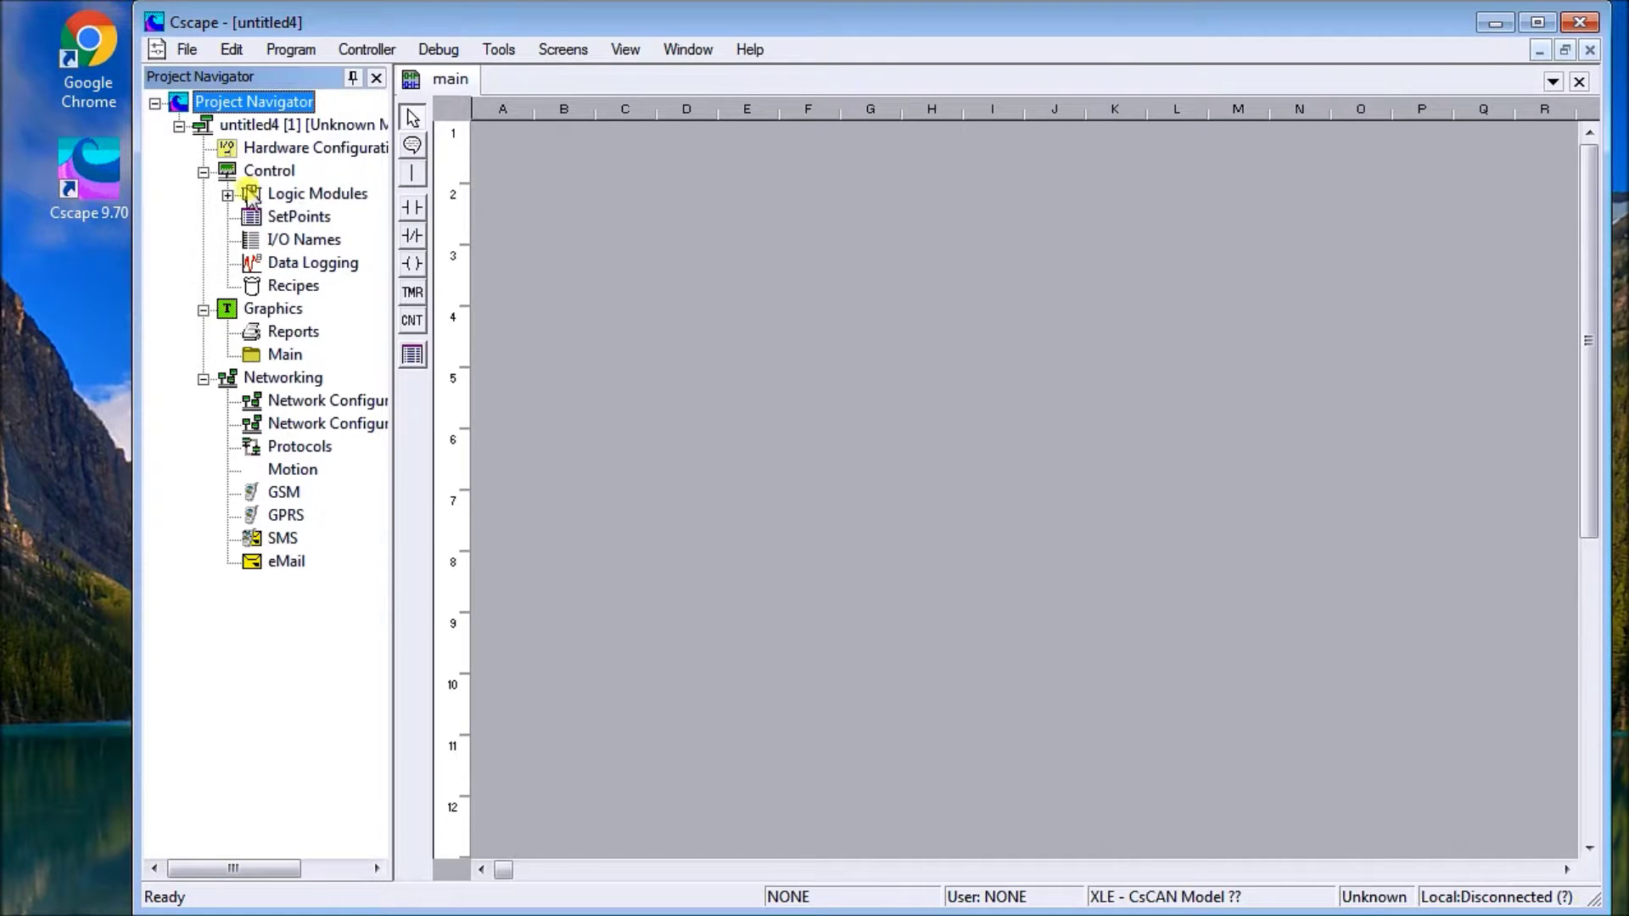
left_click(228, 195)
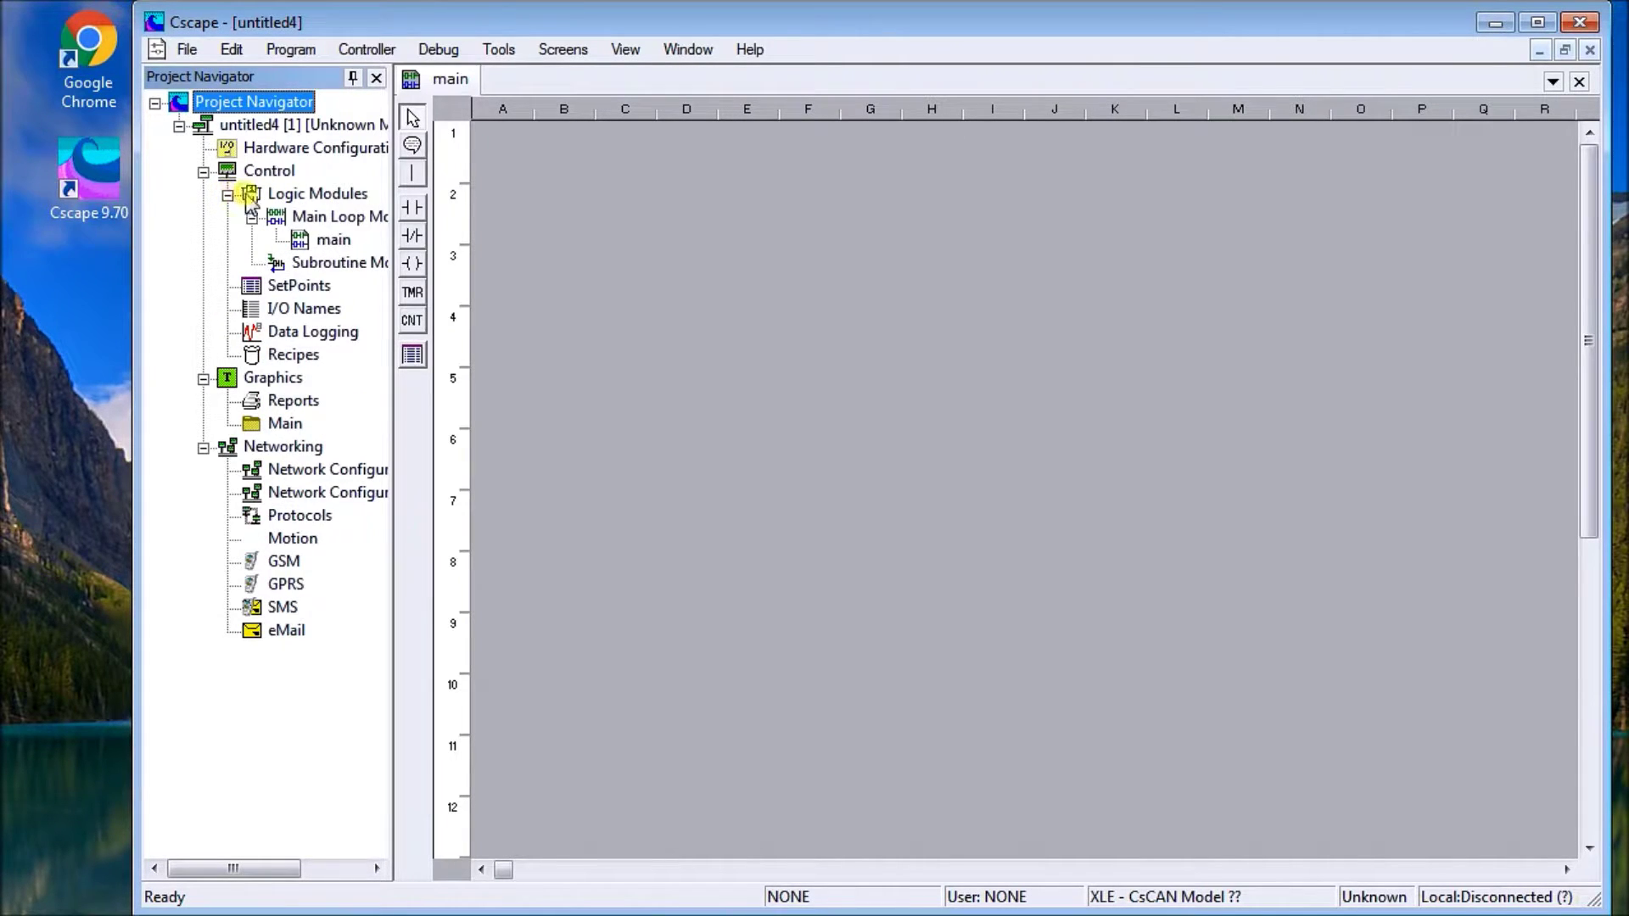
left_click(352, 79)
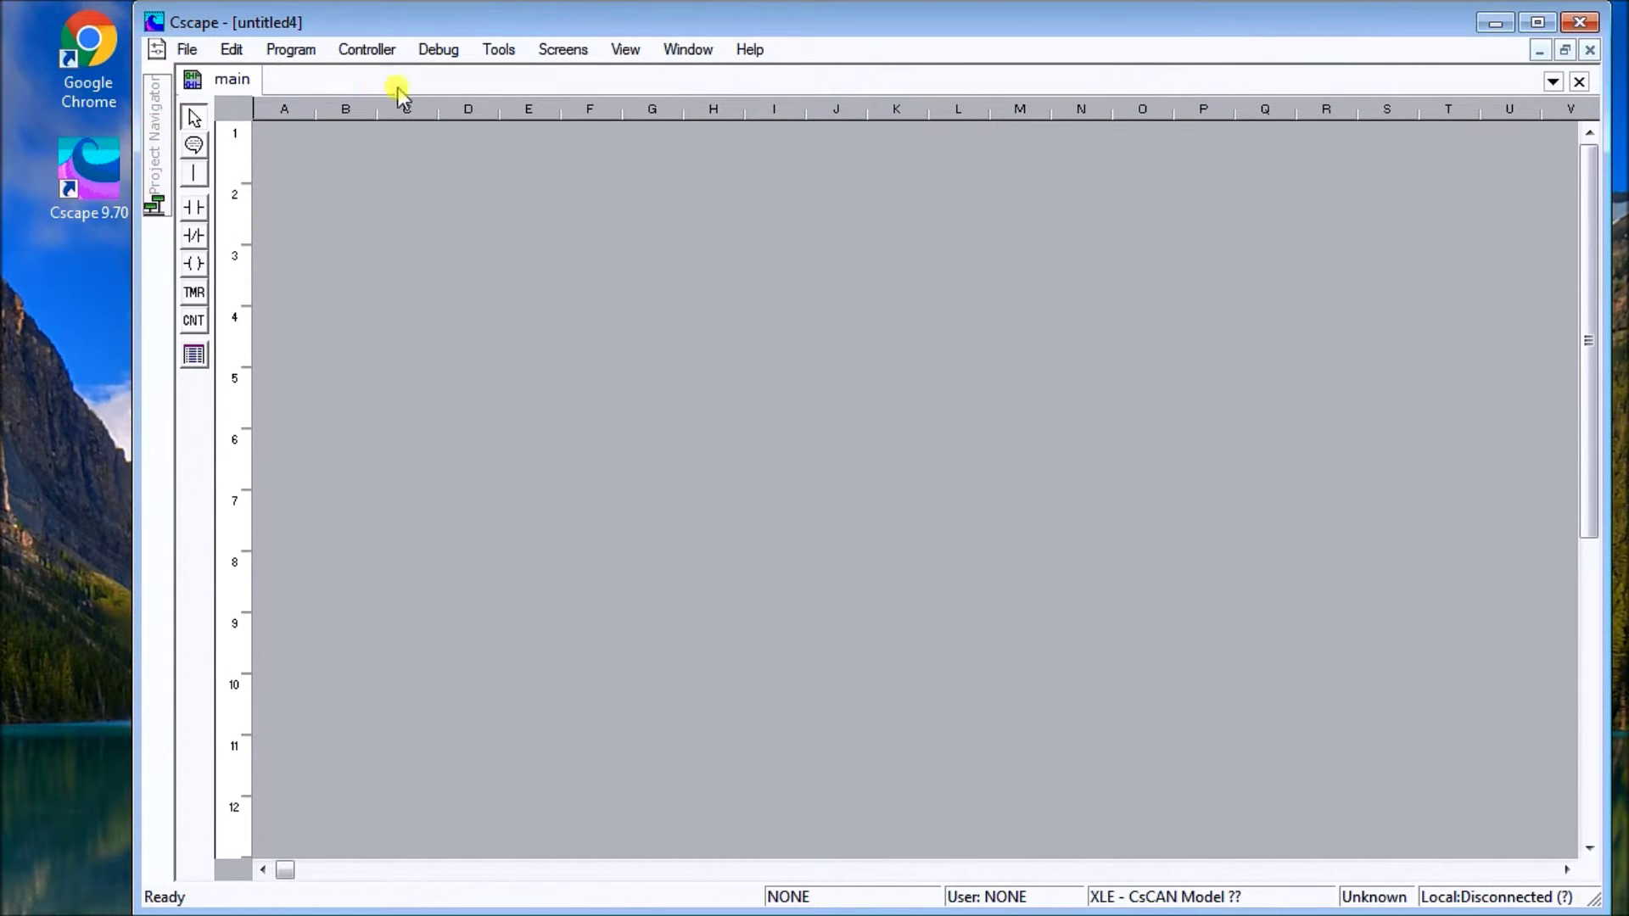
left_click(499, 51)
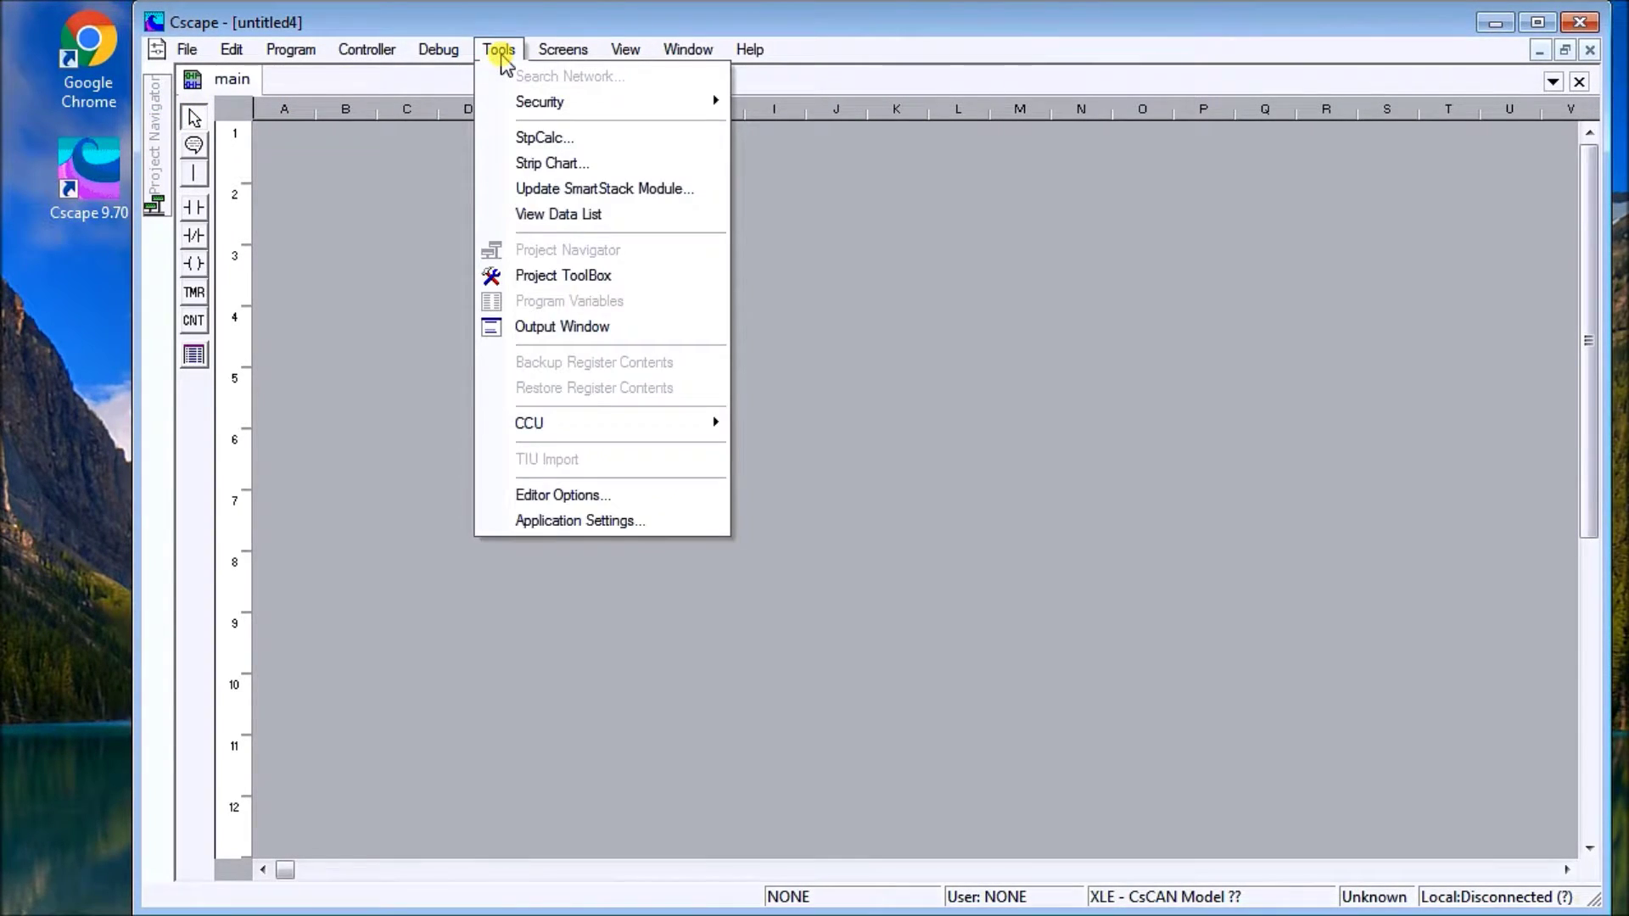
Show the Project Toolbox, expand Bitwise and Move Operations, and set it to auto-hide
left_click(537, 276)
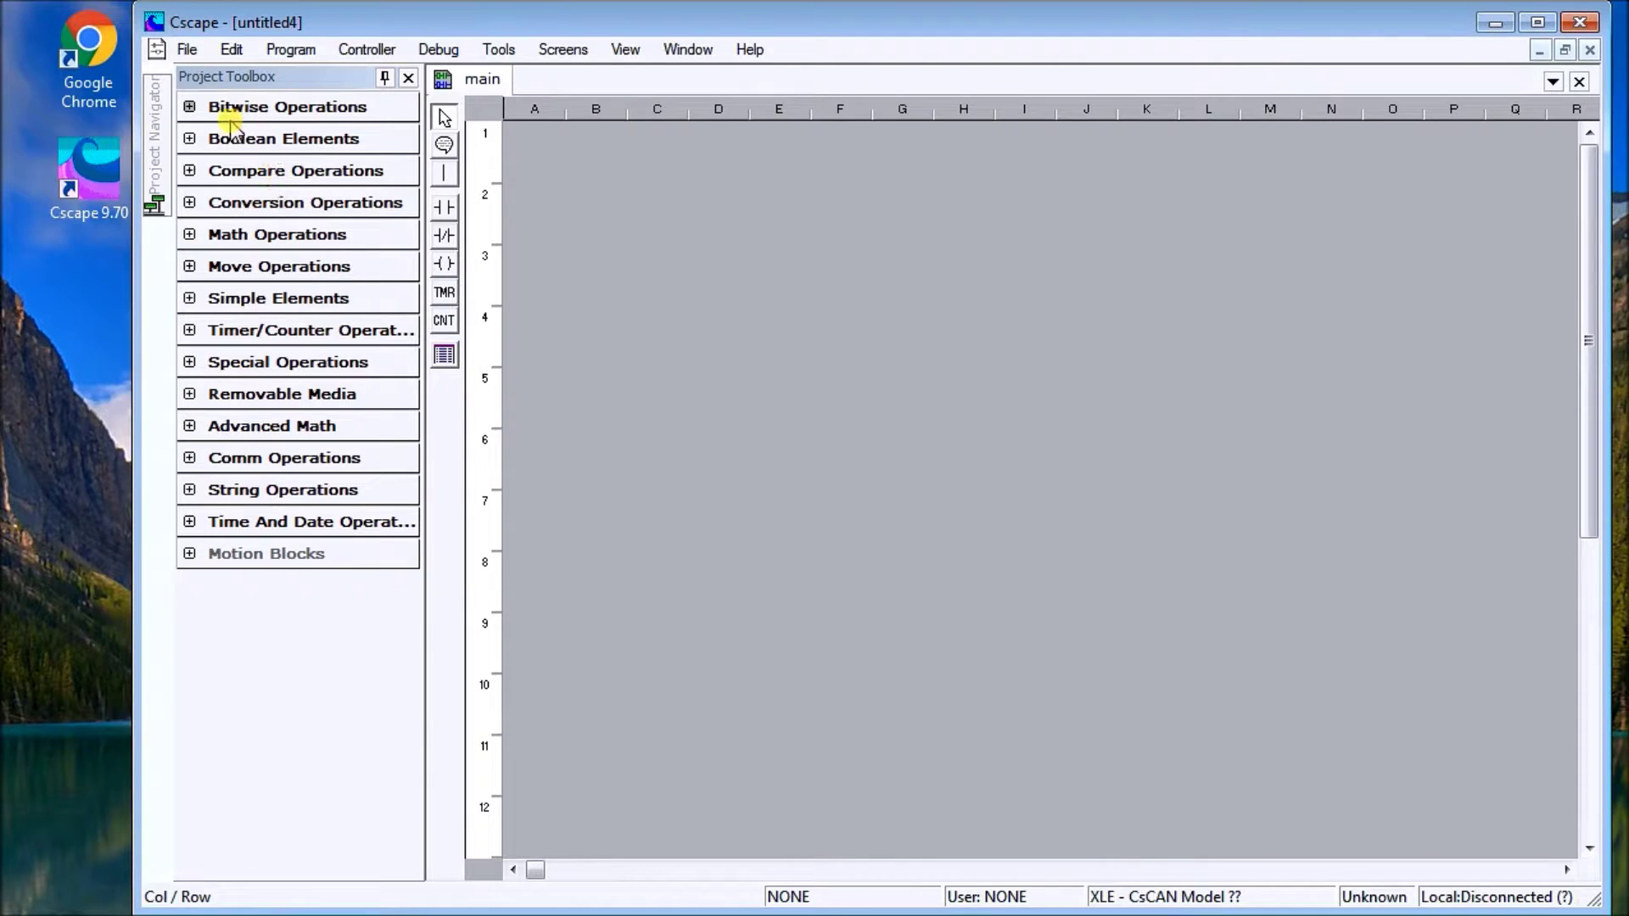
left_click(191, 109)
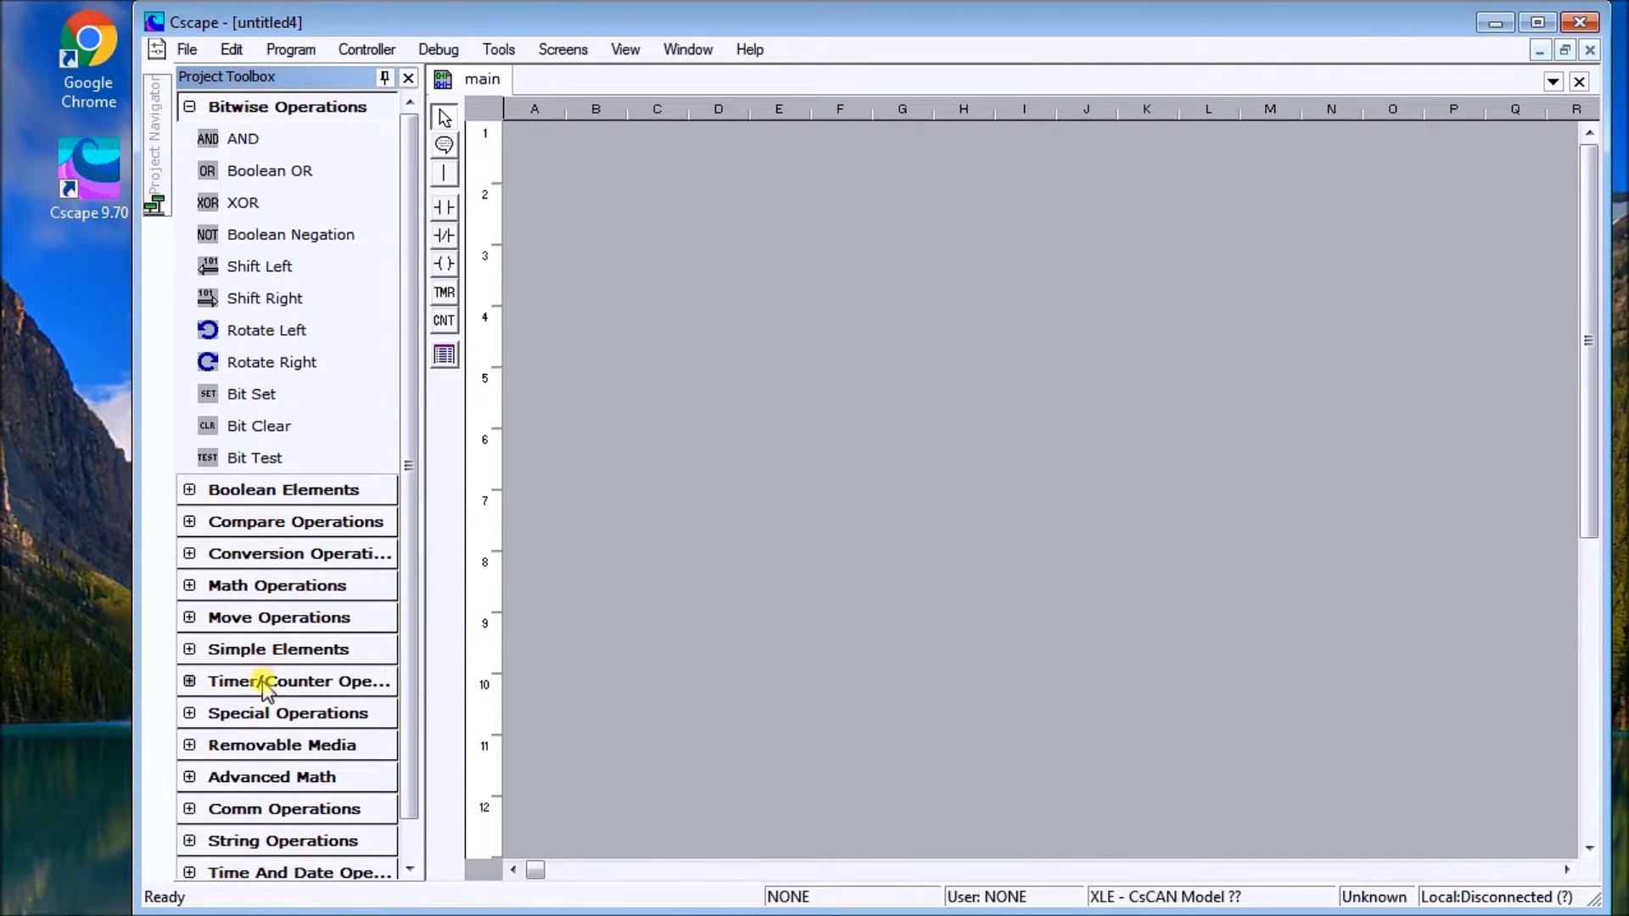
left_click(188, 618)
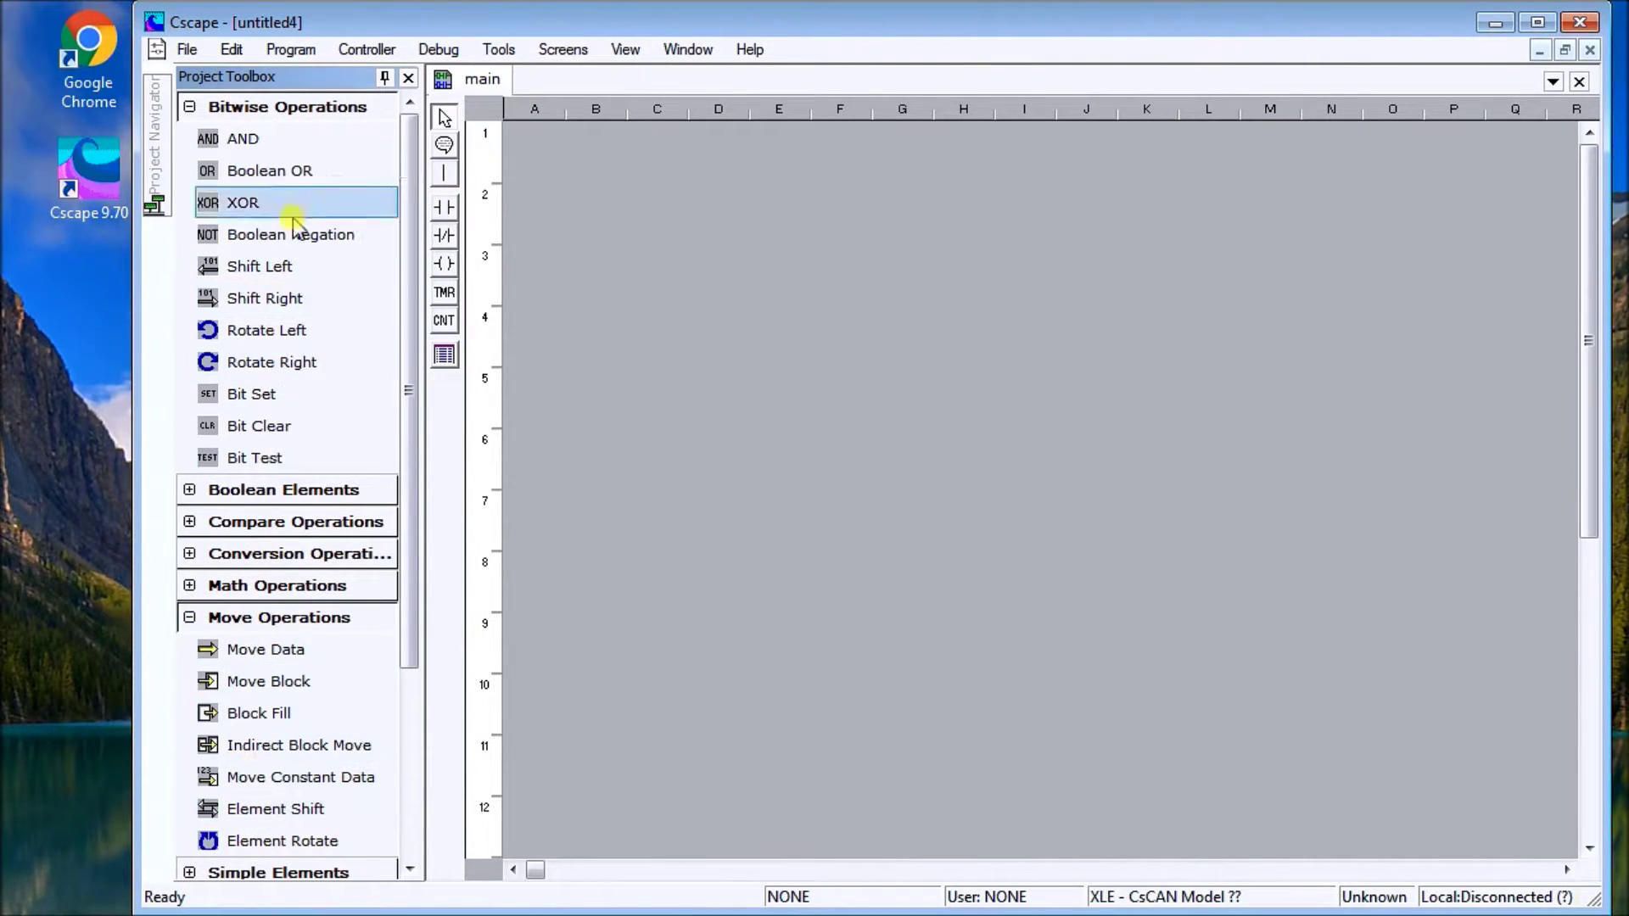
left_click(385, 80)
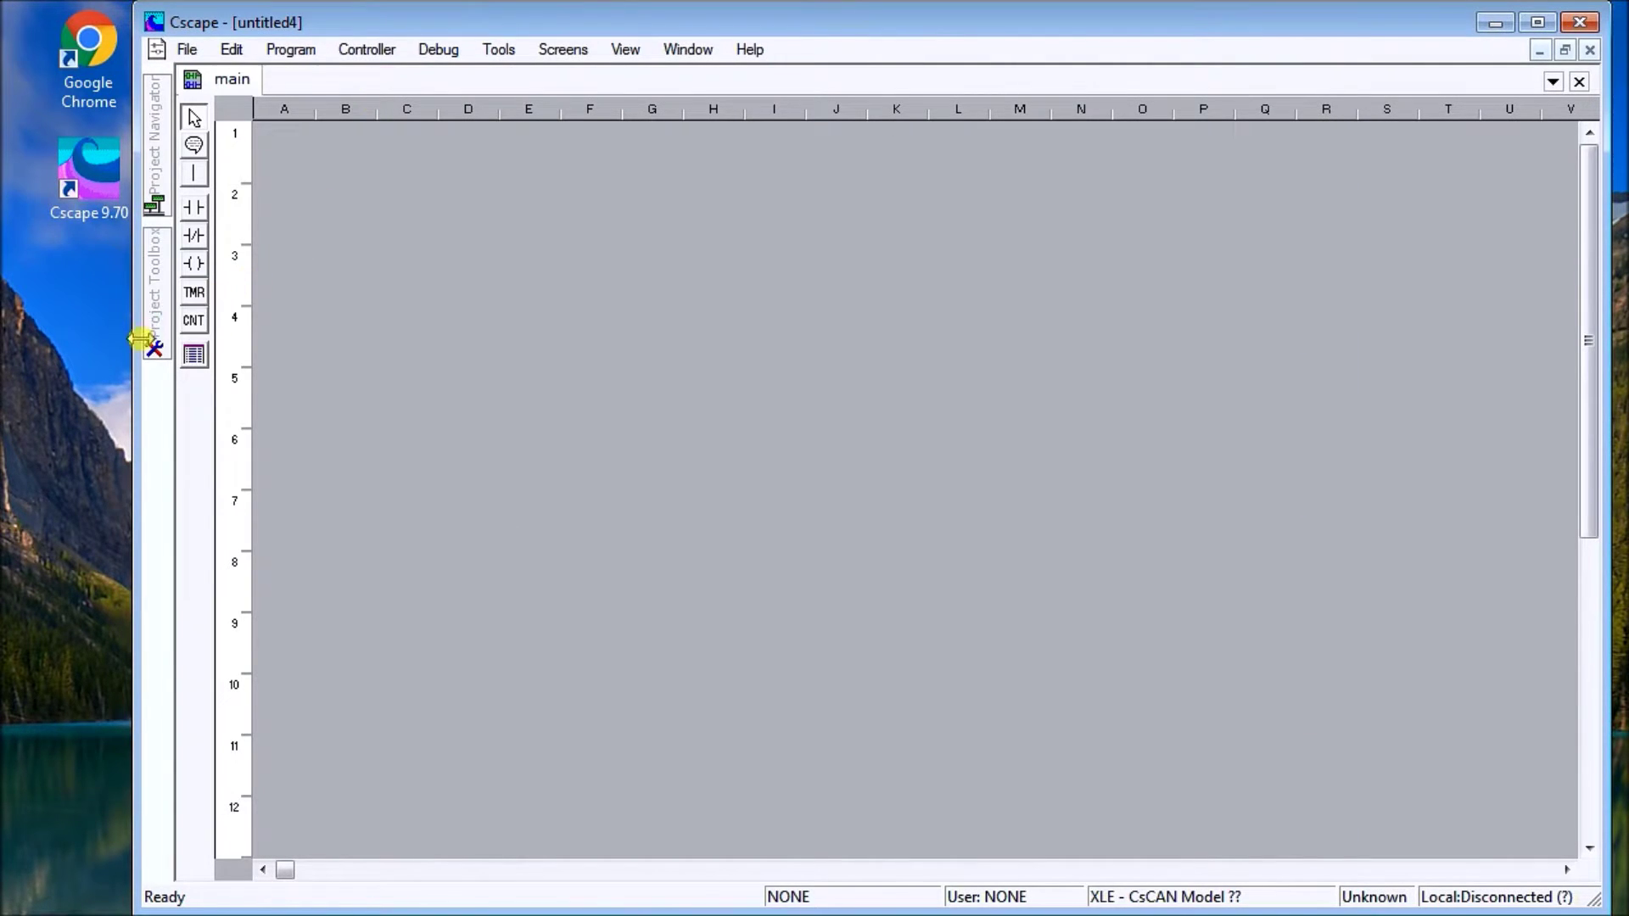
Slide out the Project Navigator, pin it open, then return it to auto-hide
left_click(159, 190)
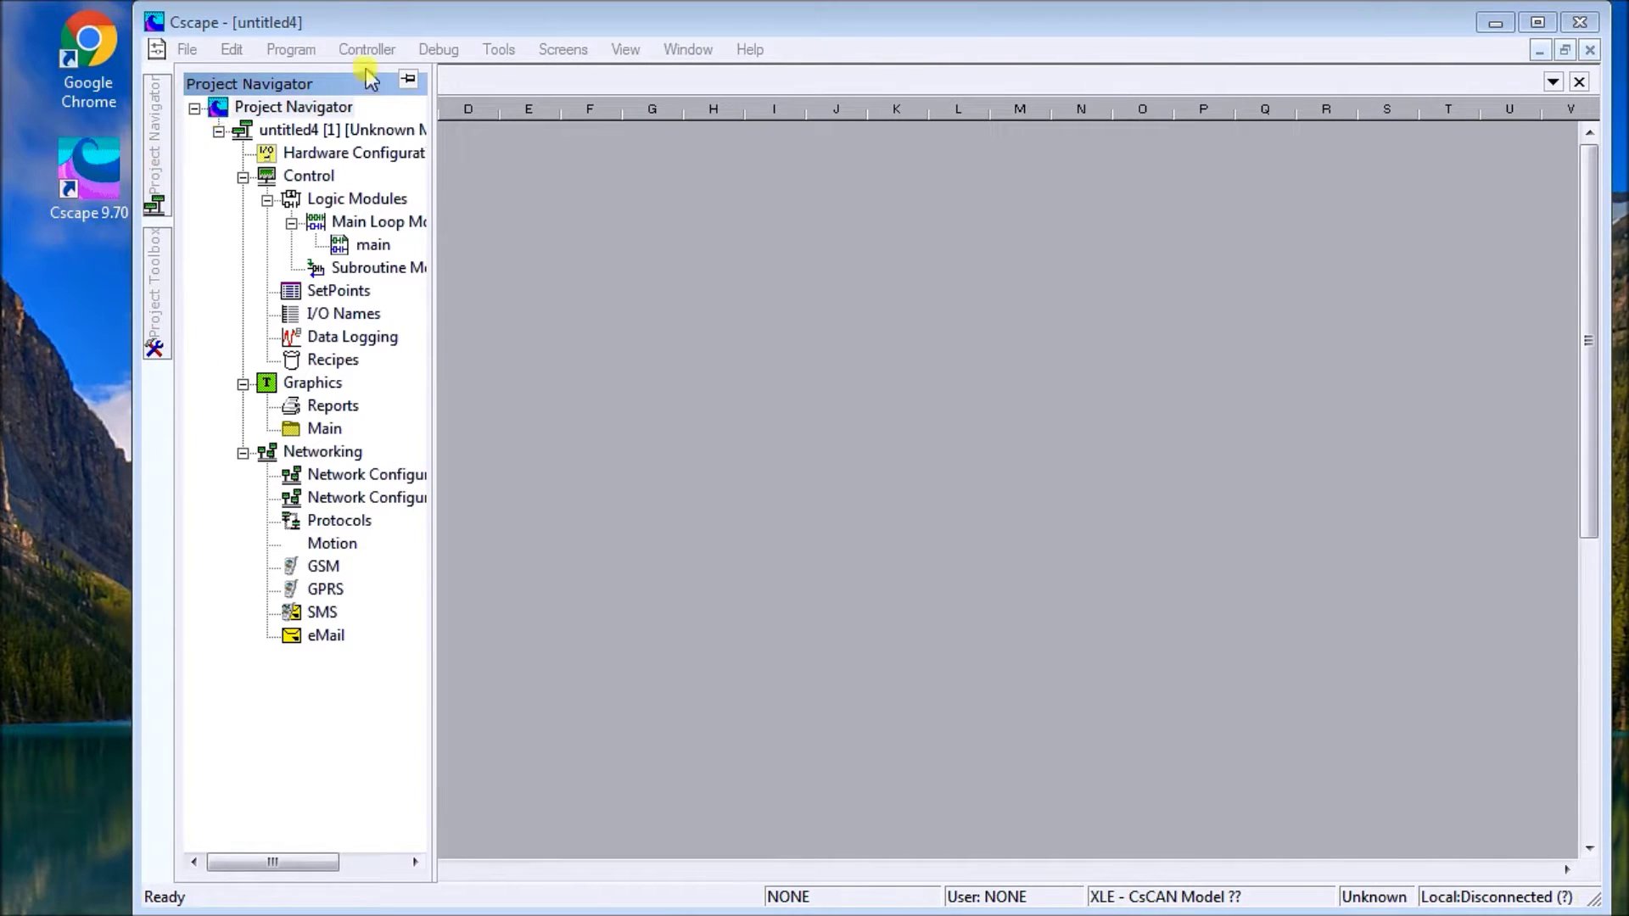
left_click(407, 80)
left_click(385, 78)
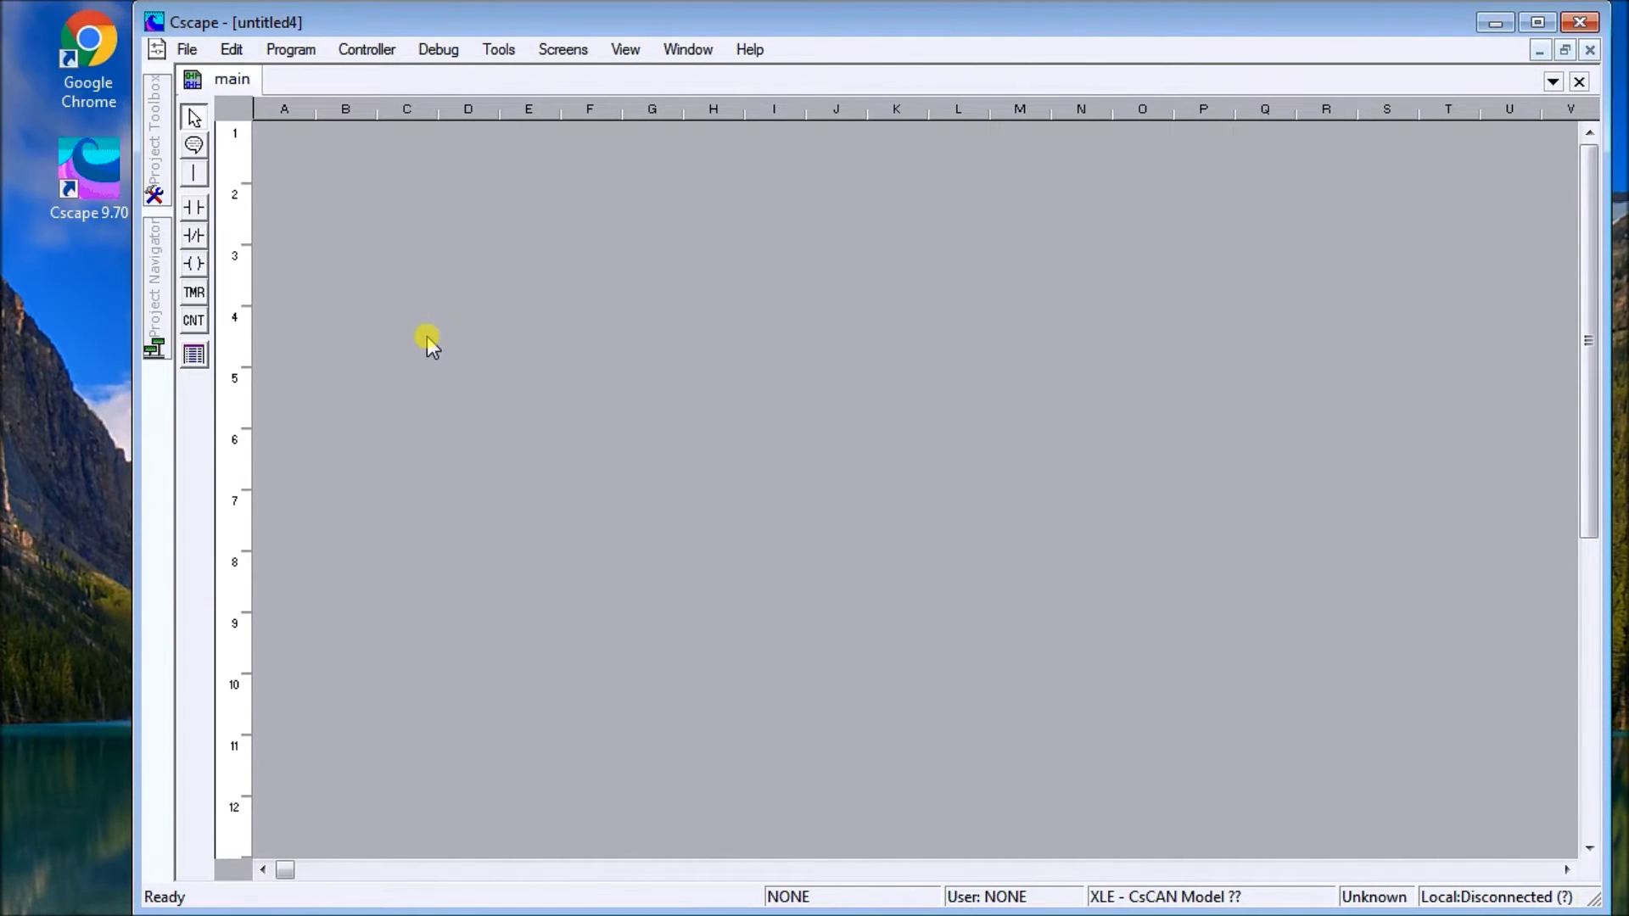
left_click(625, 50)
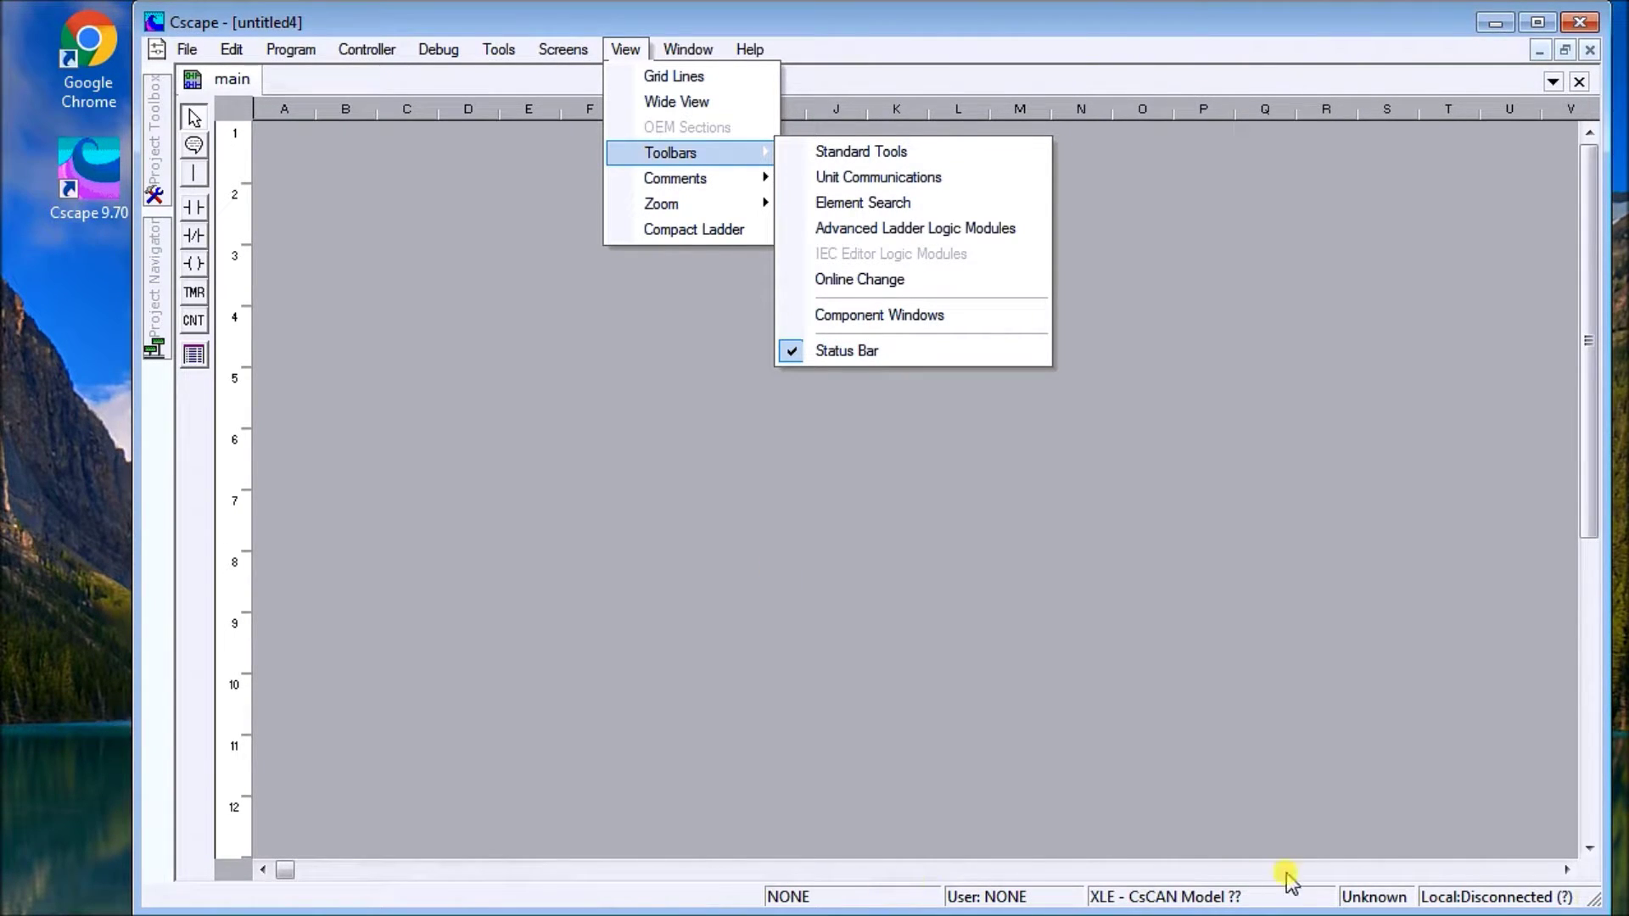
Turn on the Standard Tools toolbar and dock it under the menu bar
left_click(844, 154)
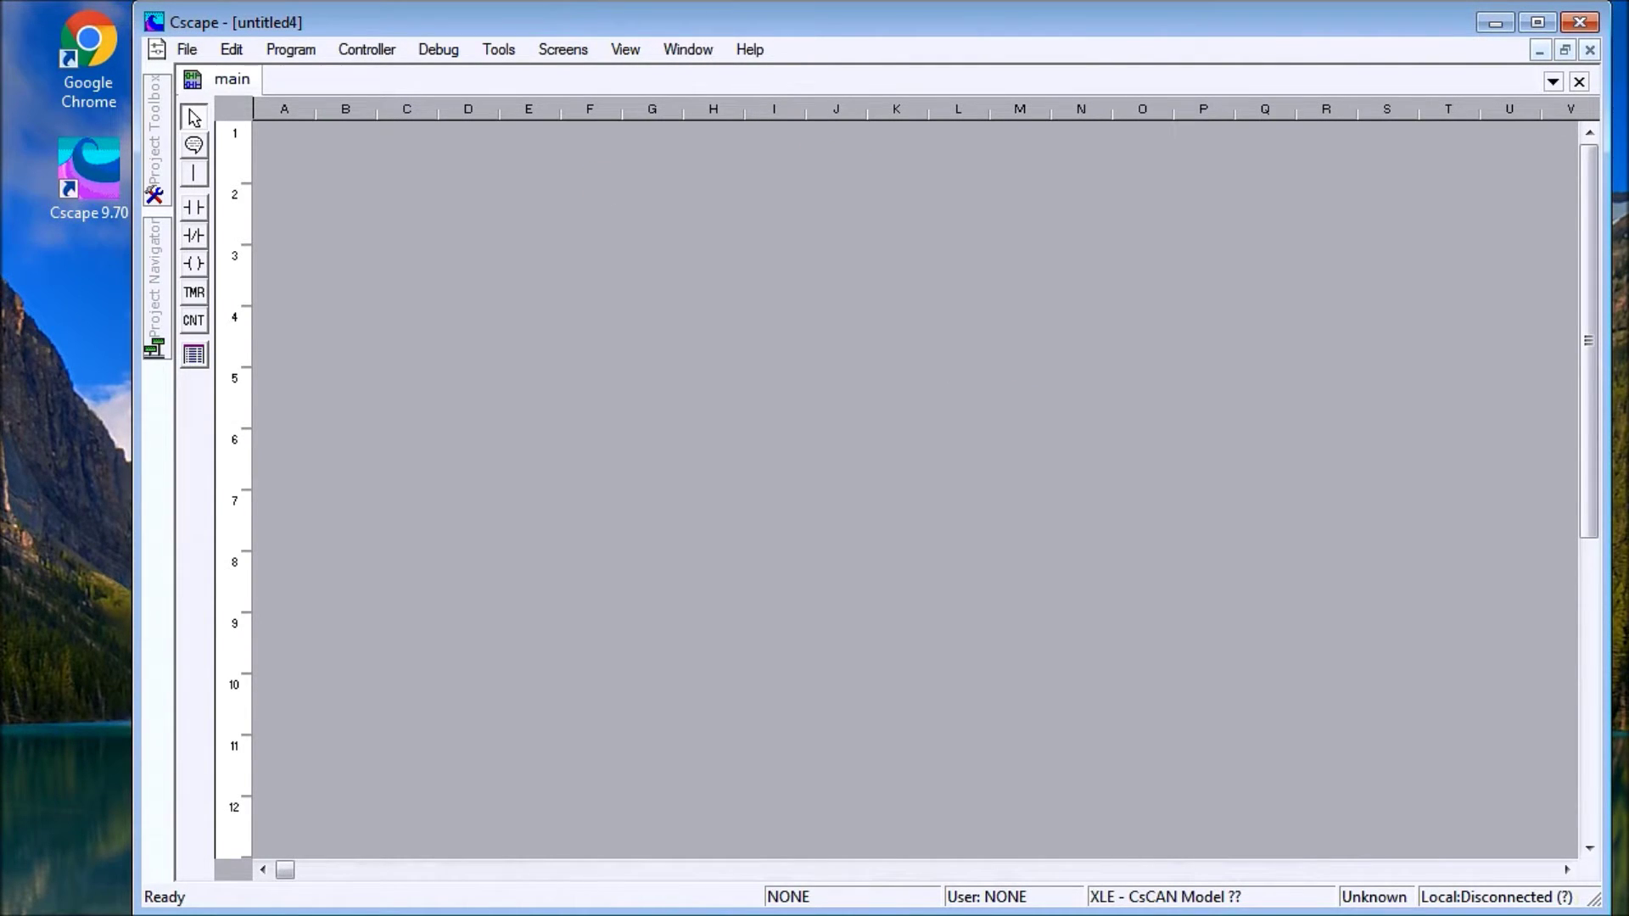
left_click_drag(290, 327, 573, 302)
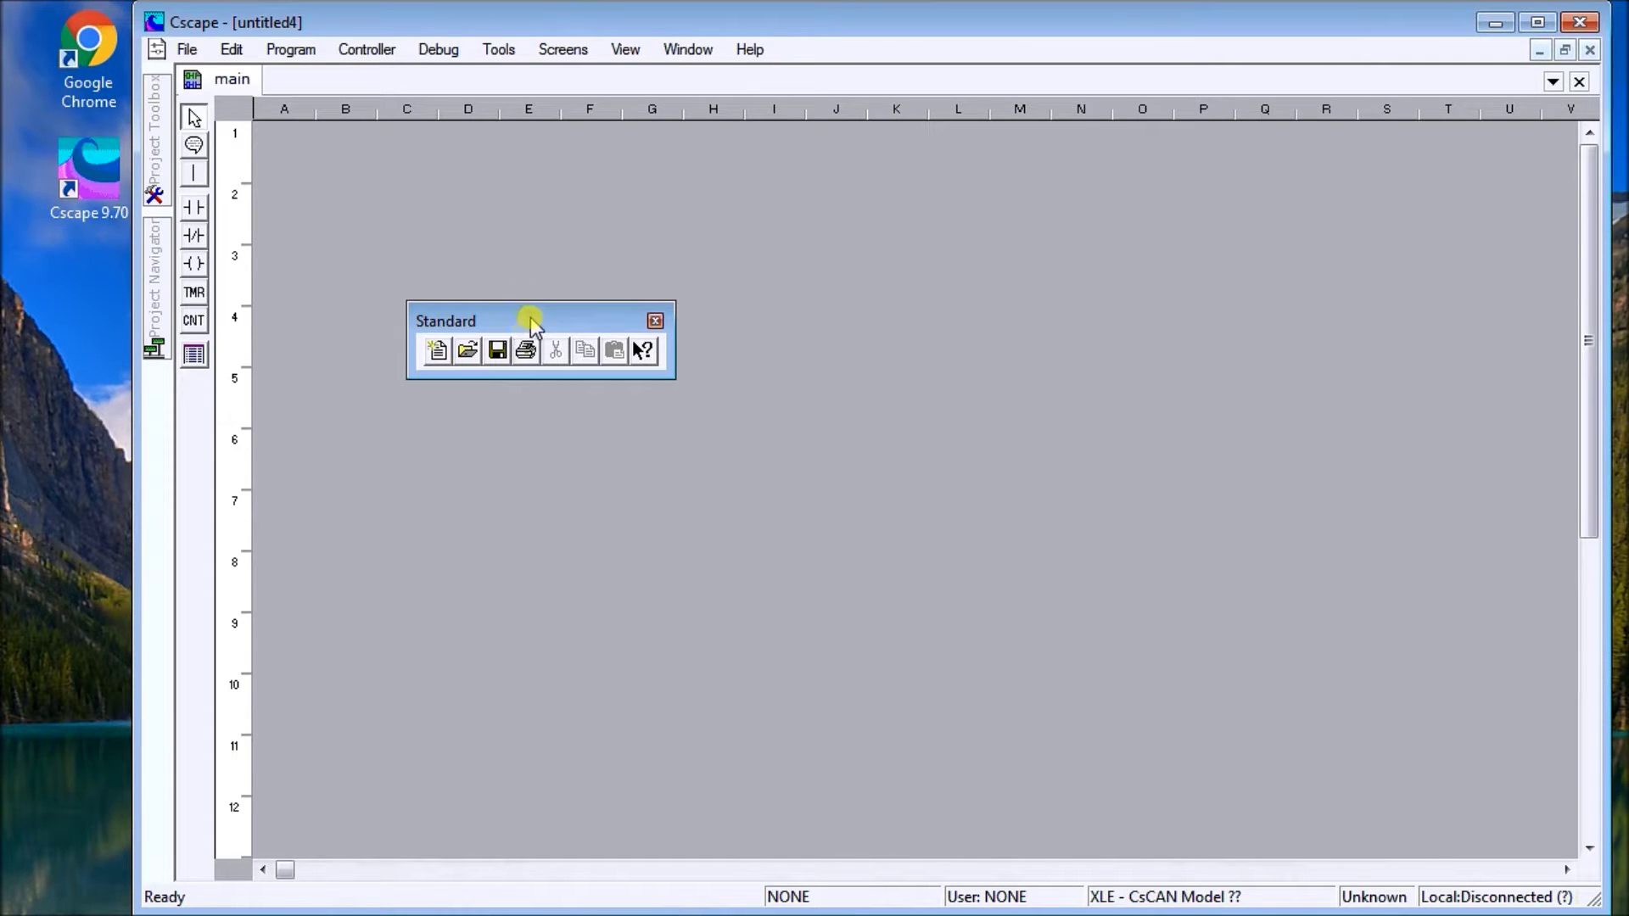
left_click_drag(533, 322, 300, 71)
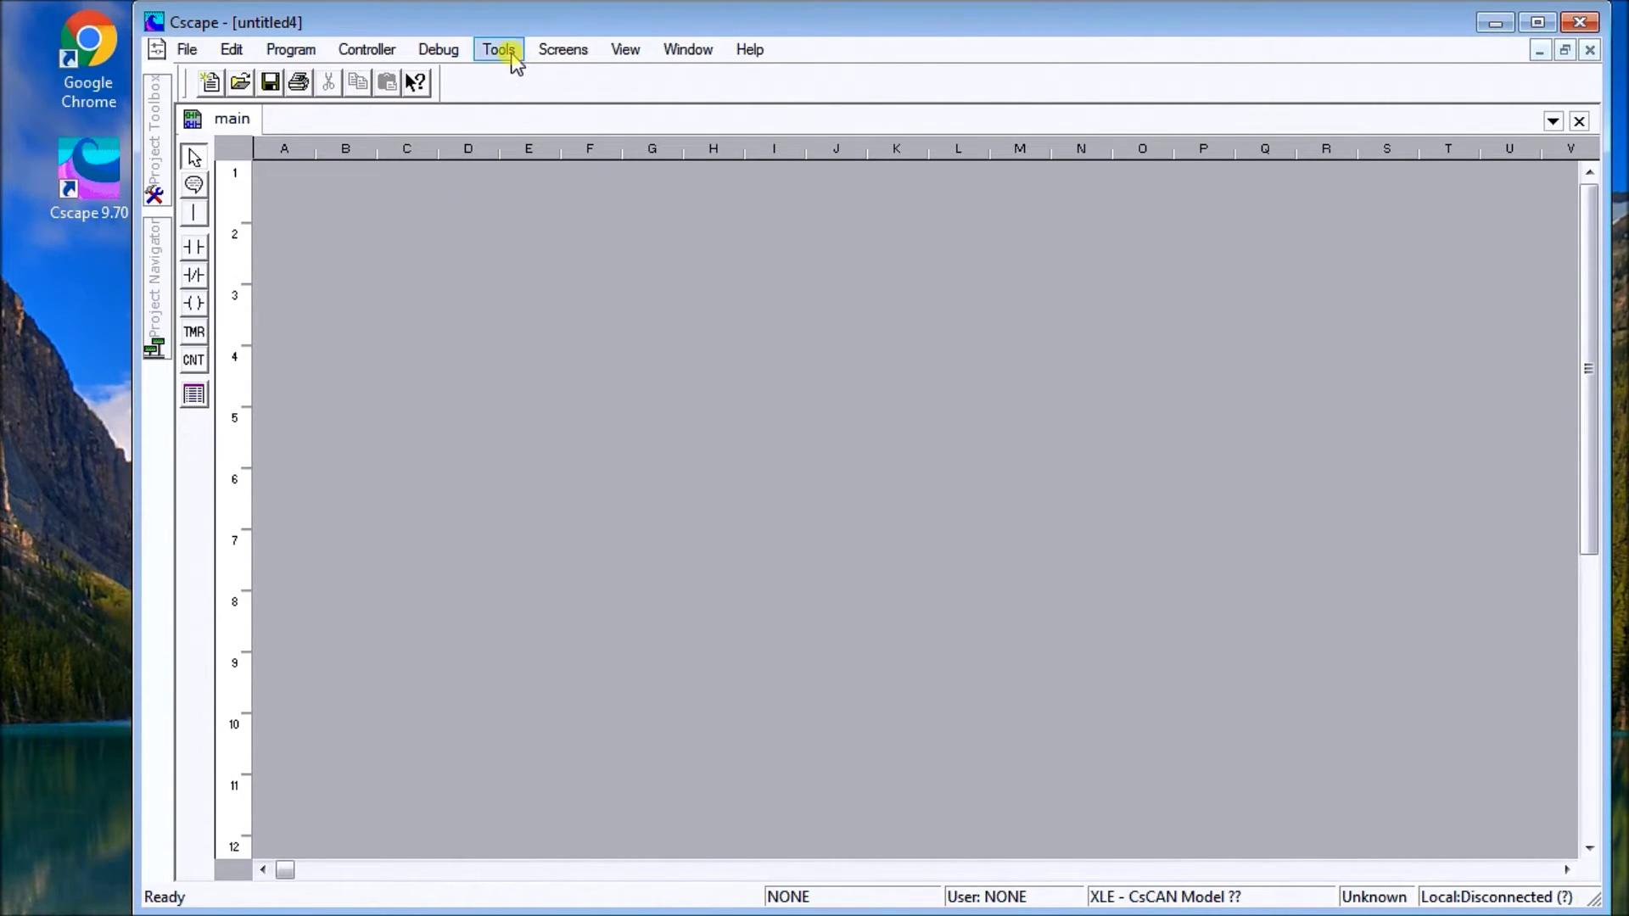
Turn on the Unit Communication Tools toolbar and dock it beside the Standard toolbar
left_click(614, 57)
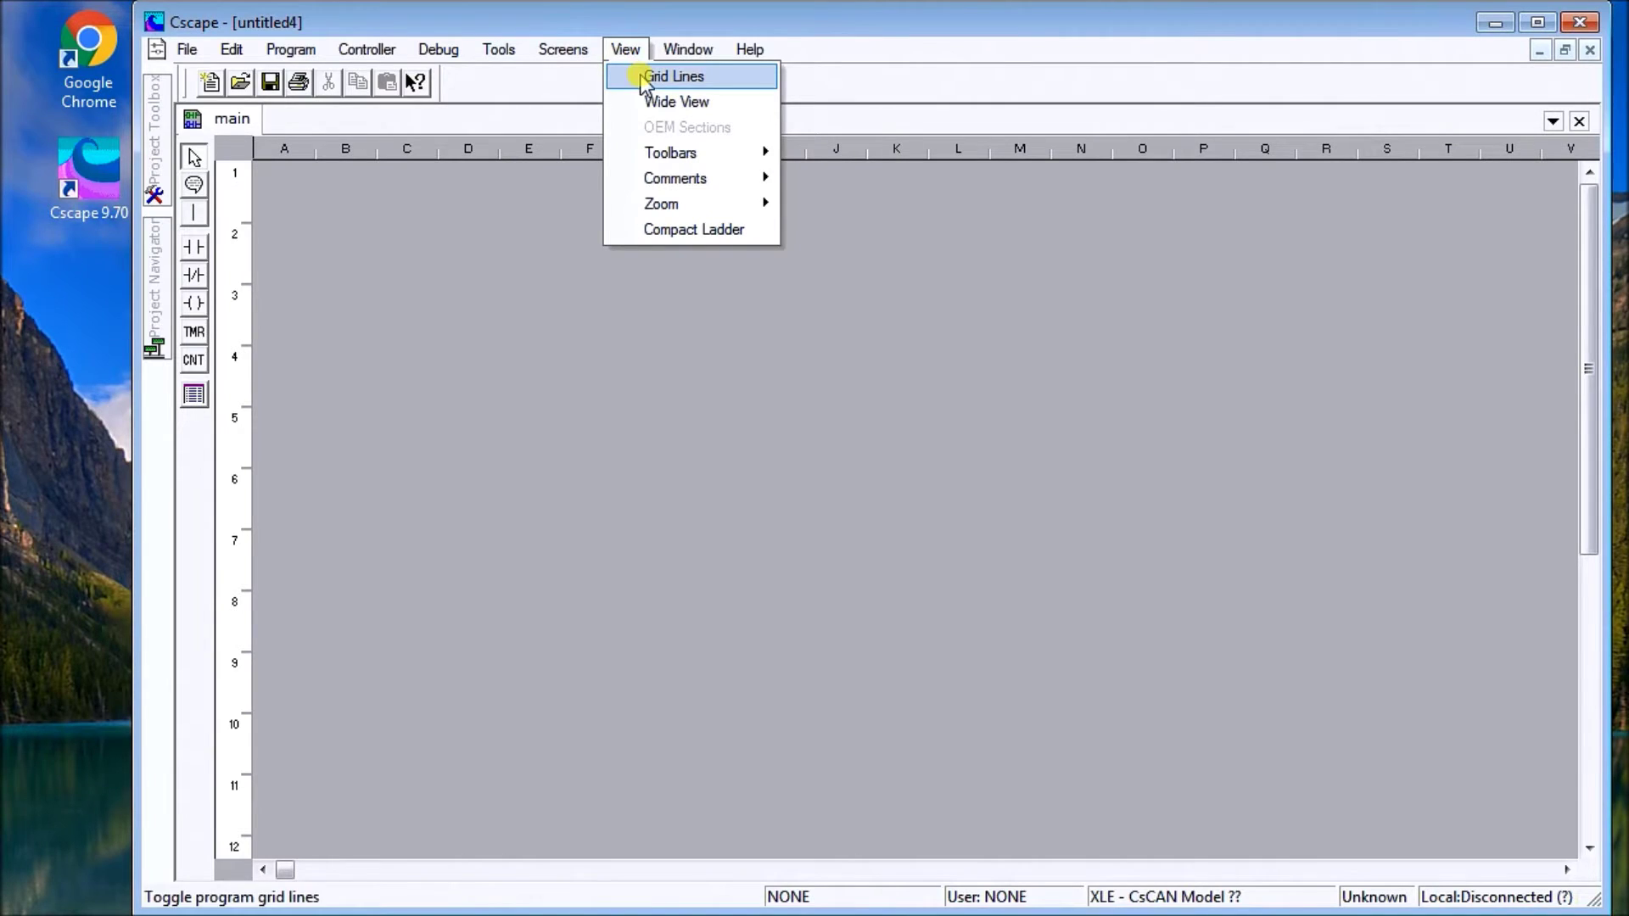
mouse_move(668, 154)
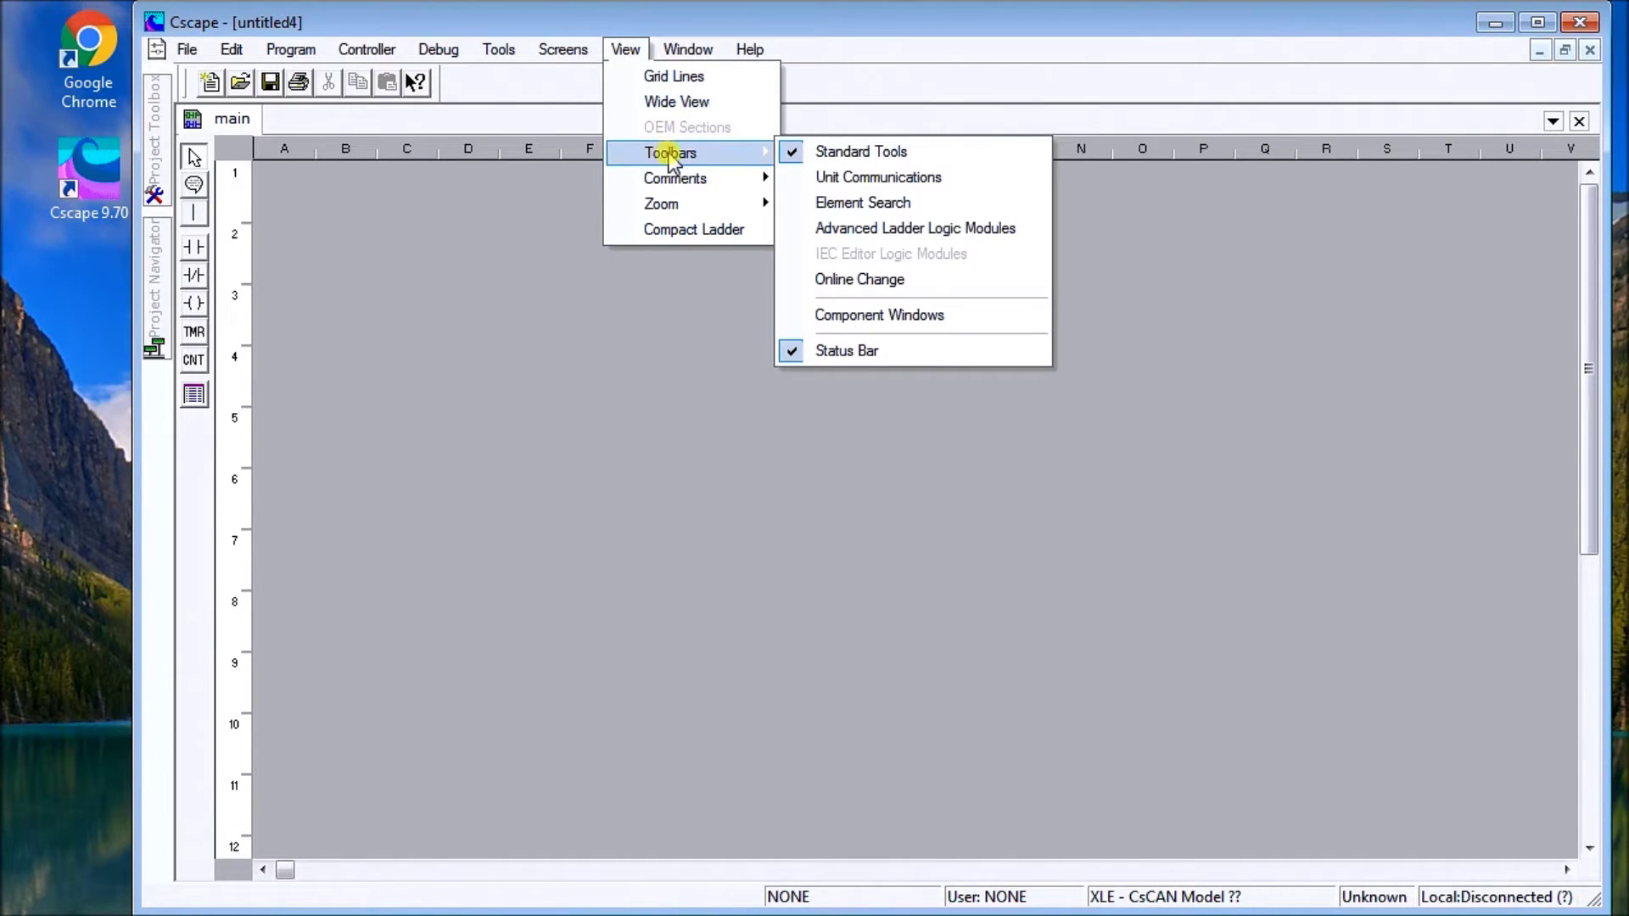
left_click(829, 181)
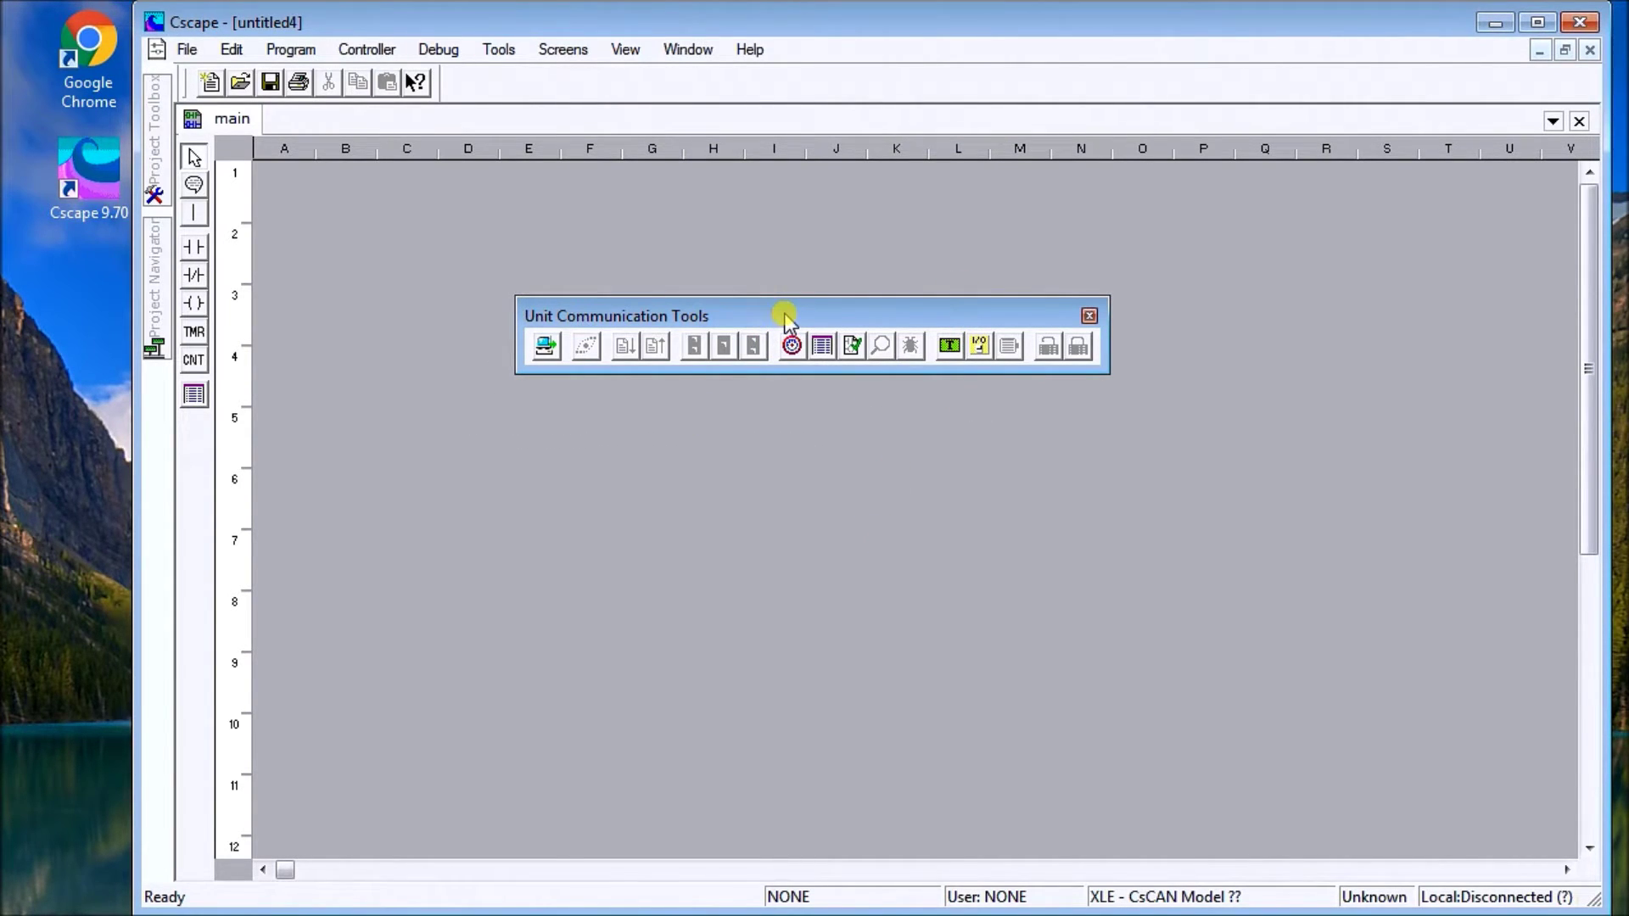
left_click_drag(784, 313, 696, 78)
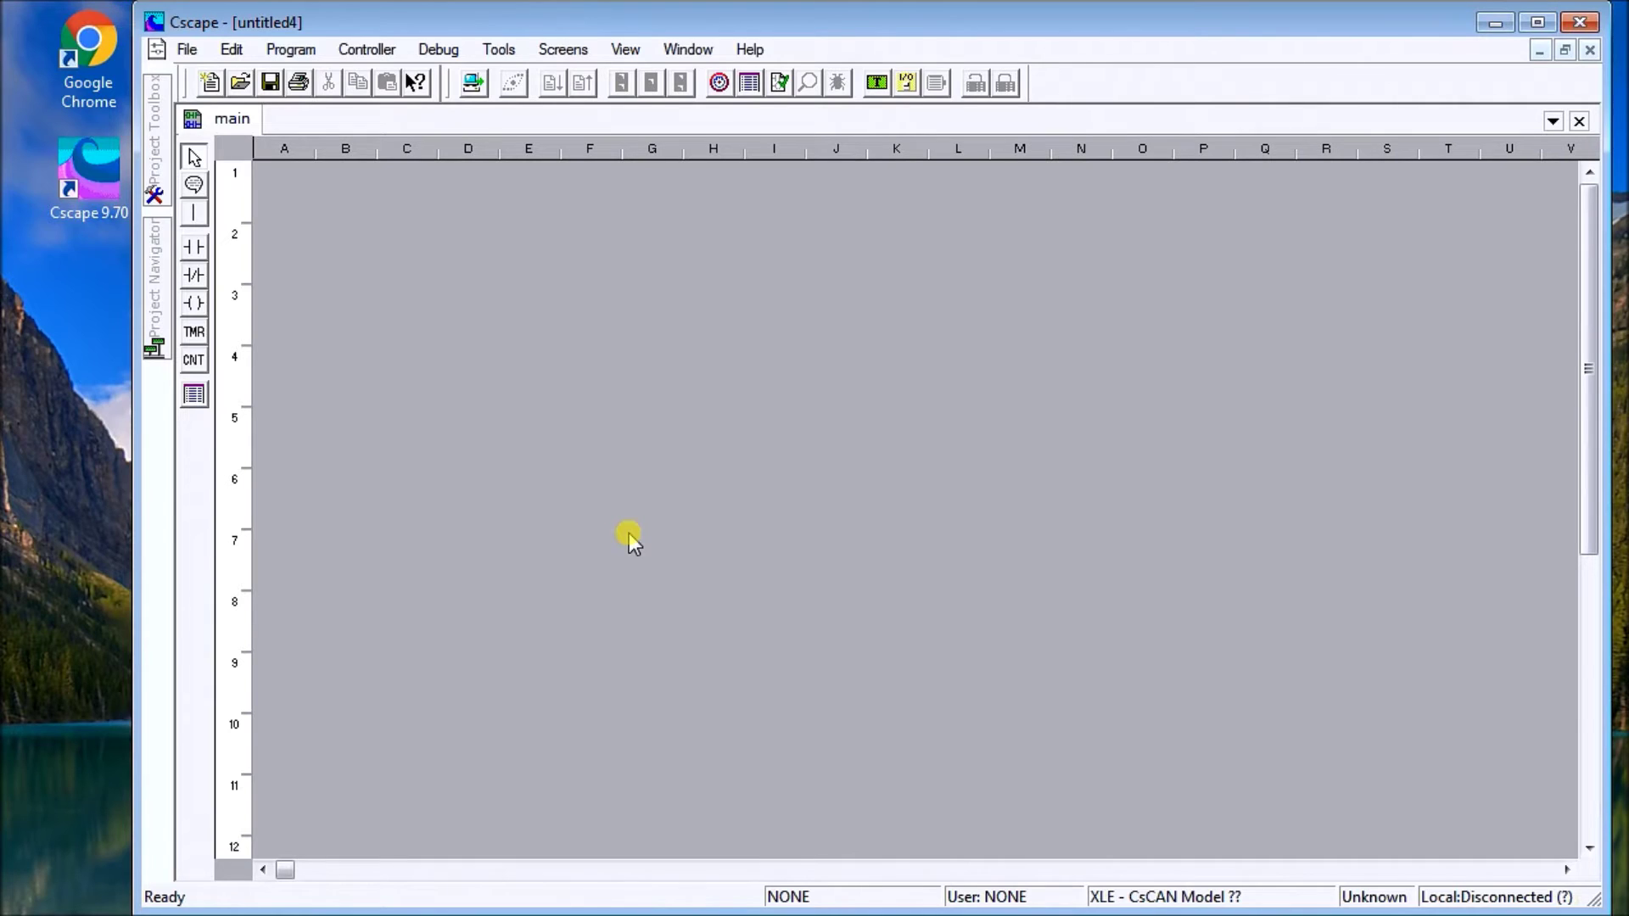
left_click(498, 49)
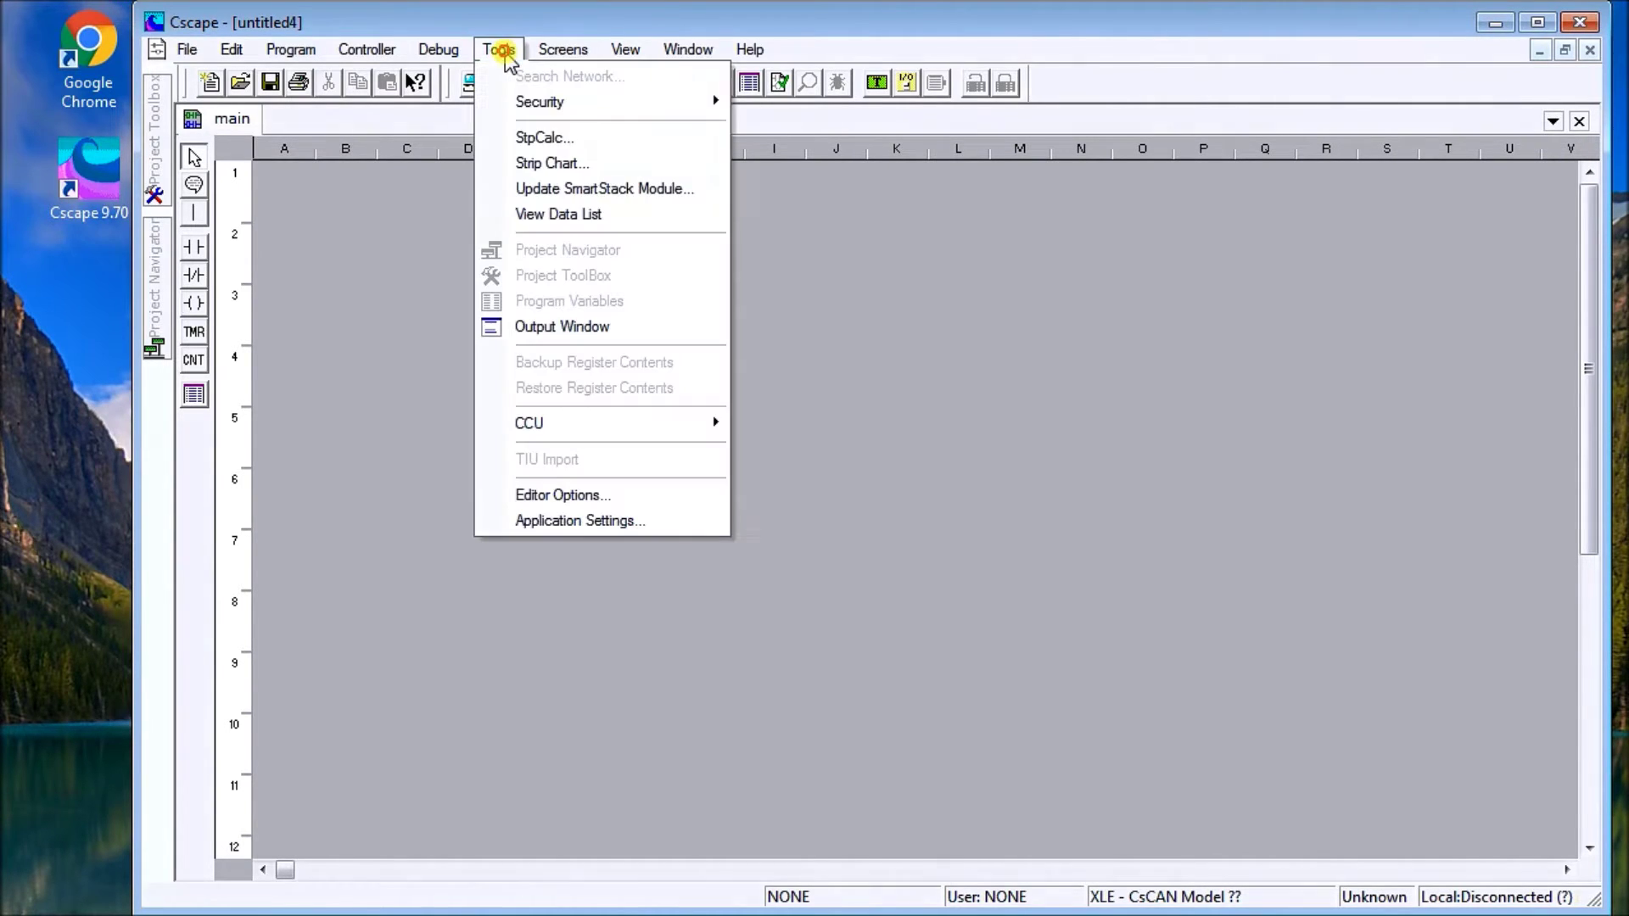
left_click(562, 494)
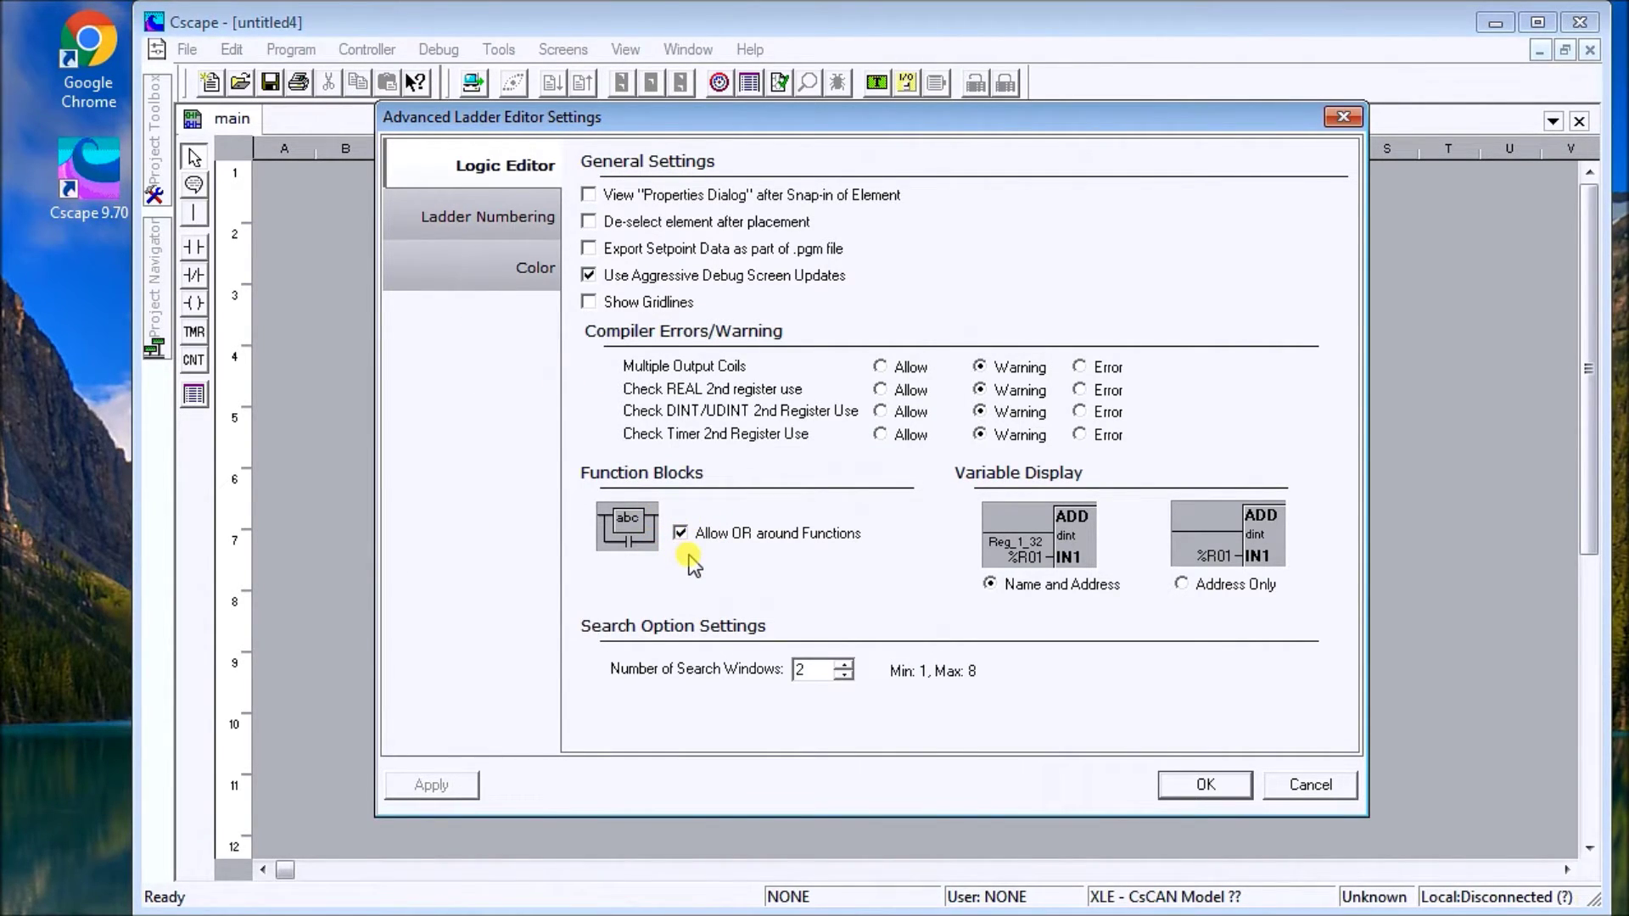
left_click(492, 216)
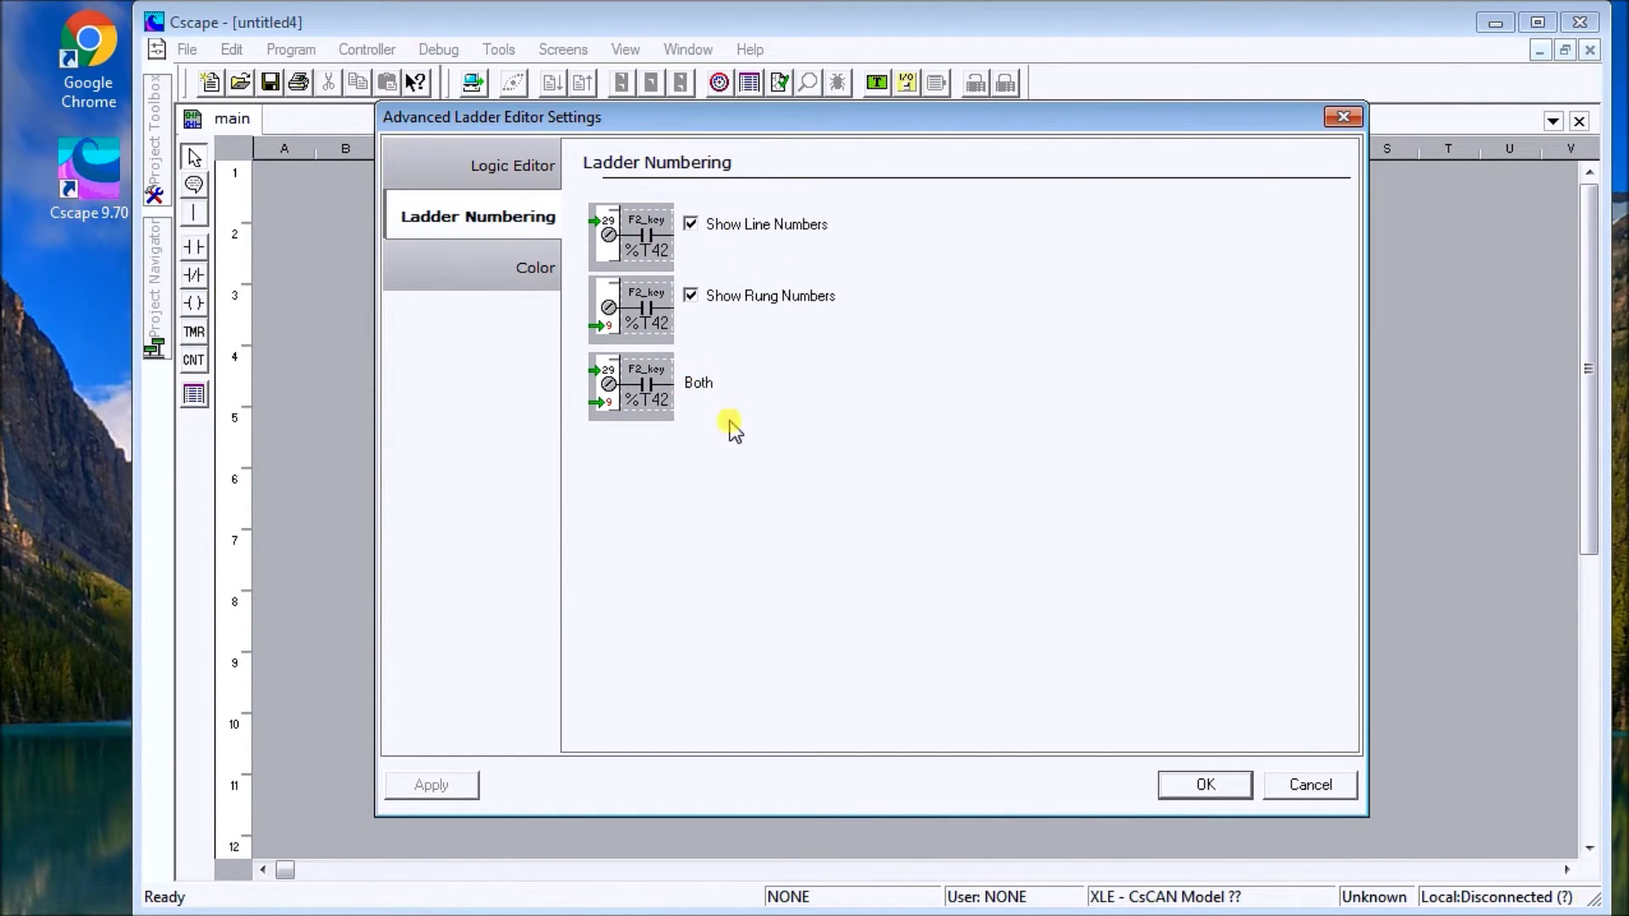
left_click(480, 270)
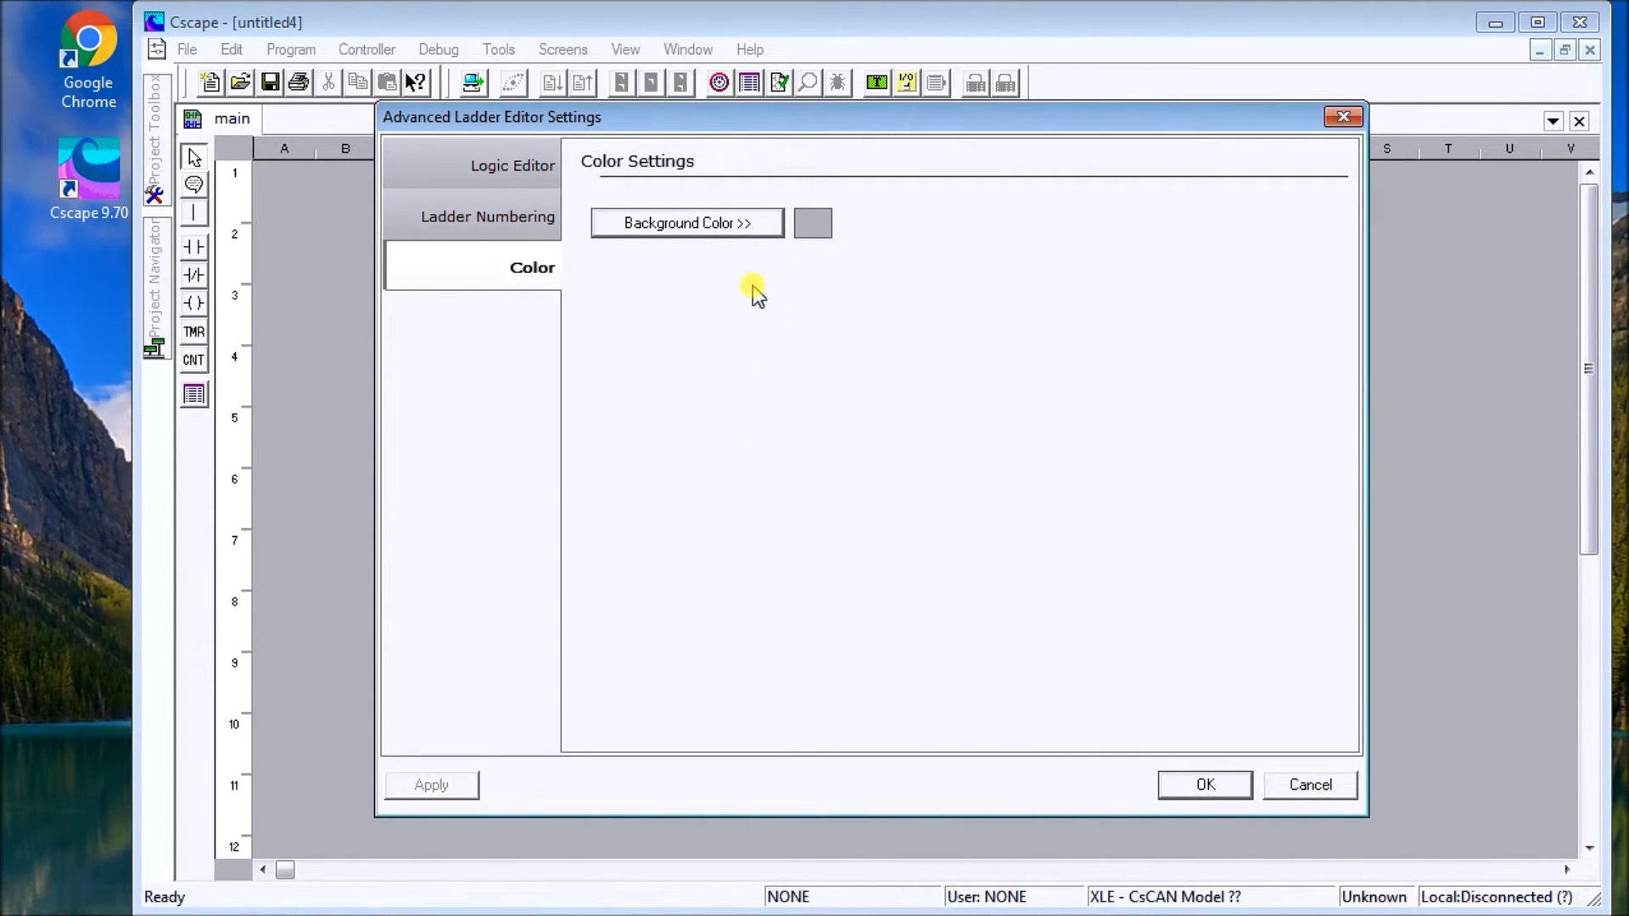
left_click(725, 222)
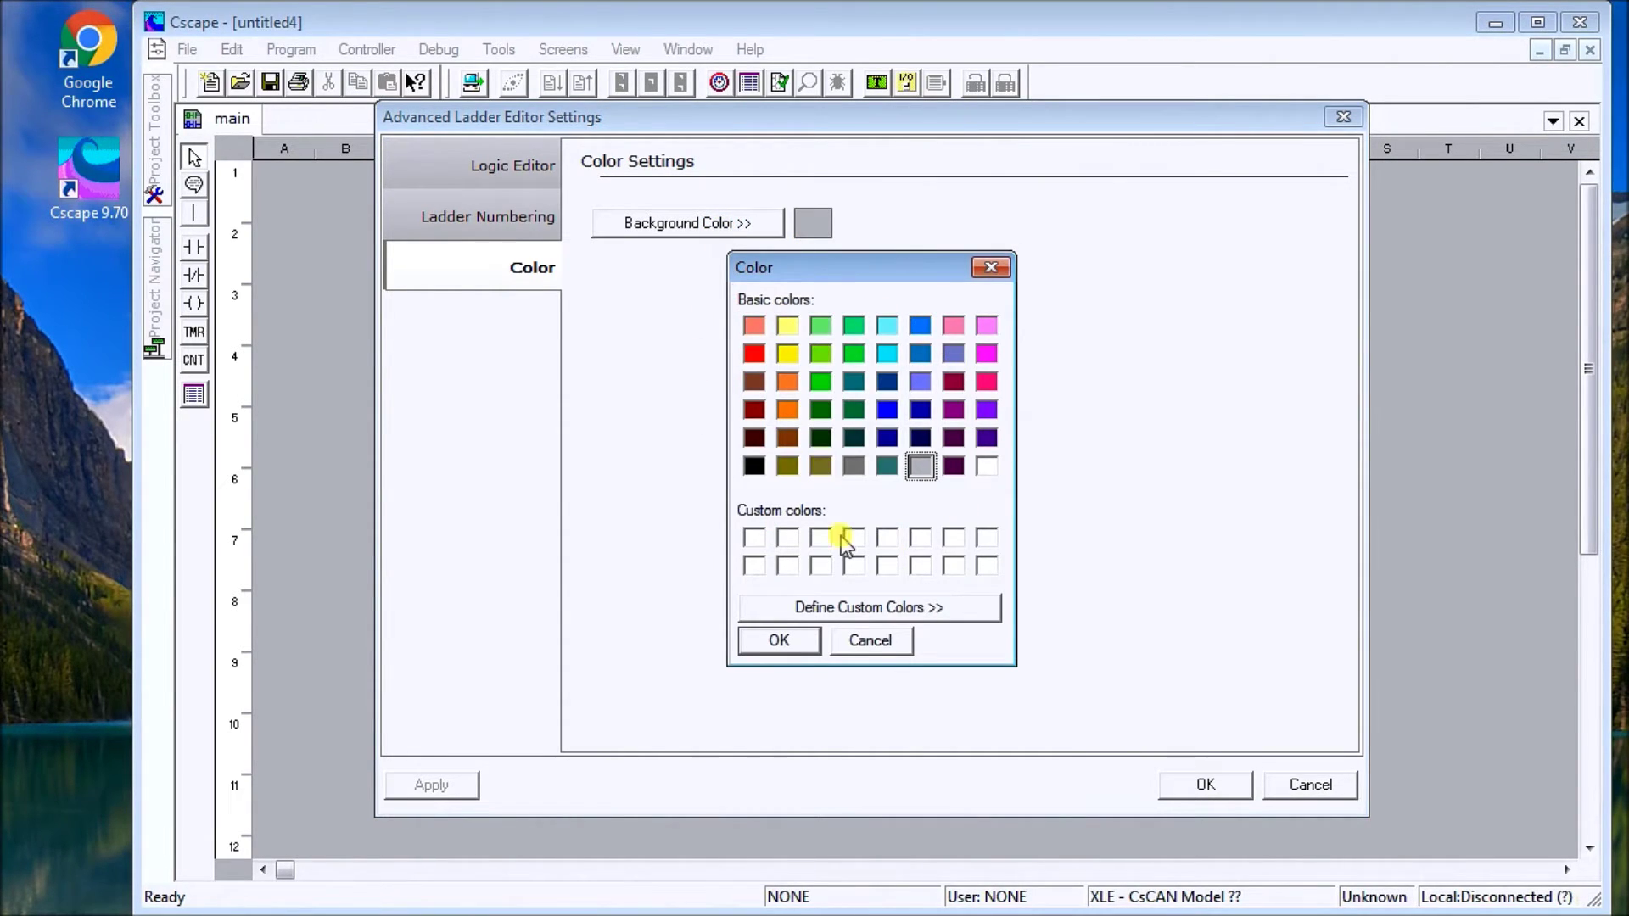
left_click(878, 642)
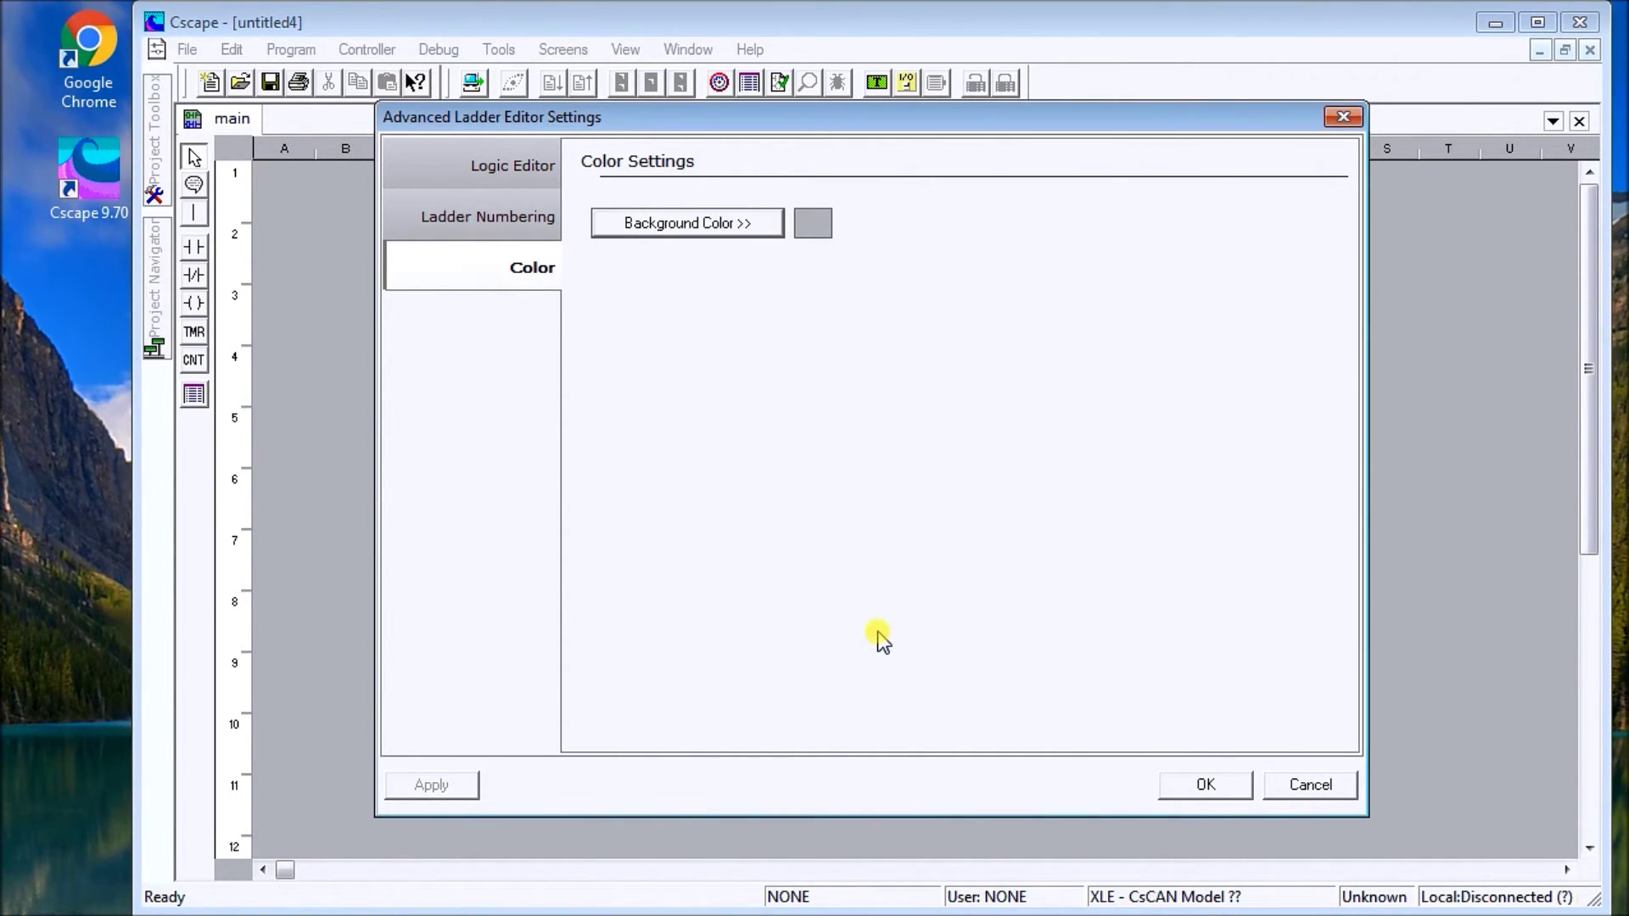
left_click(1203, 782)
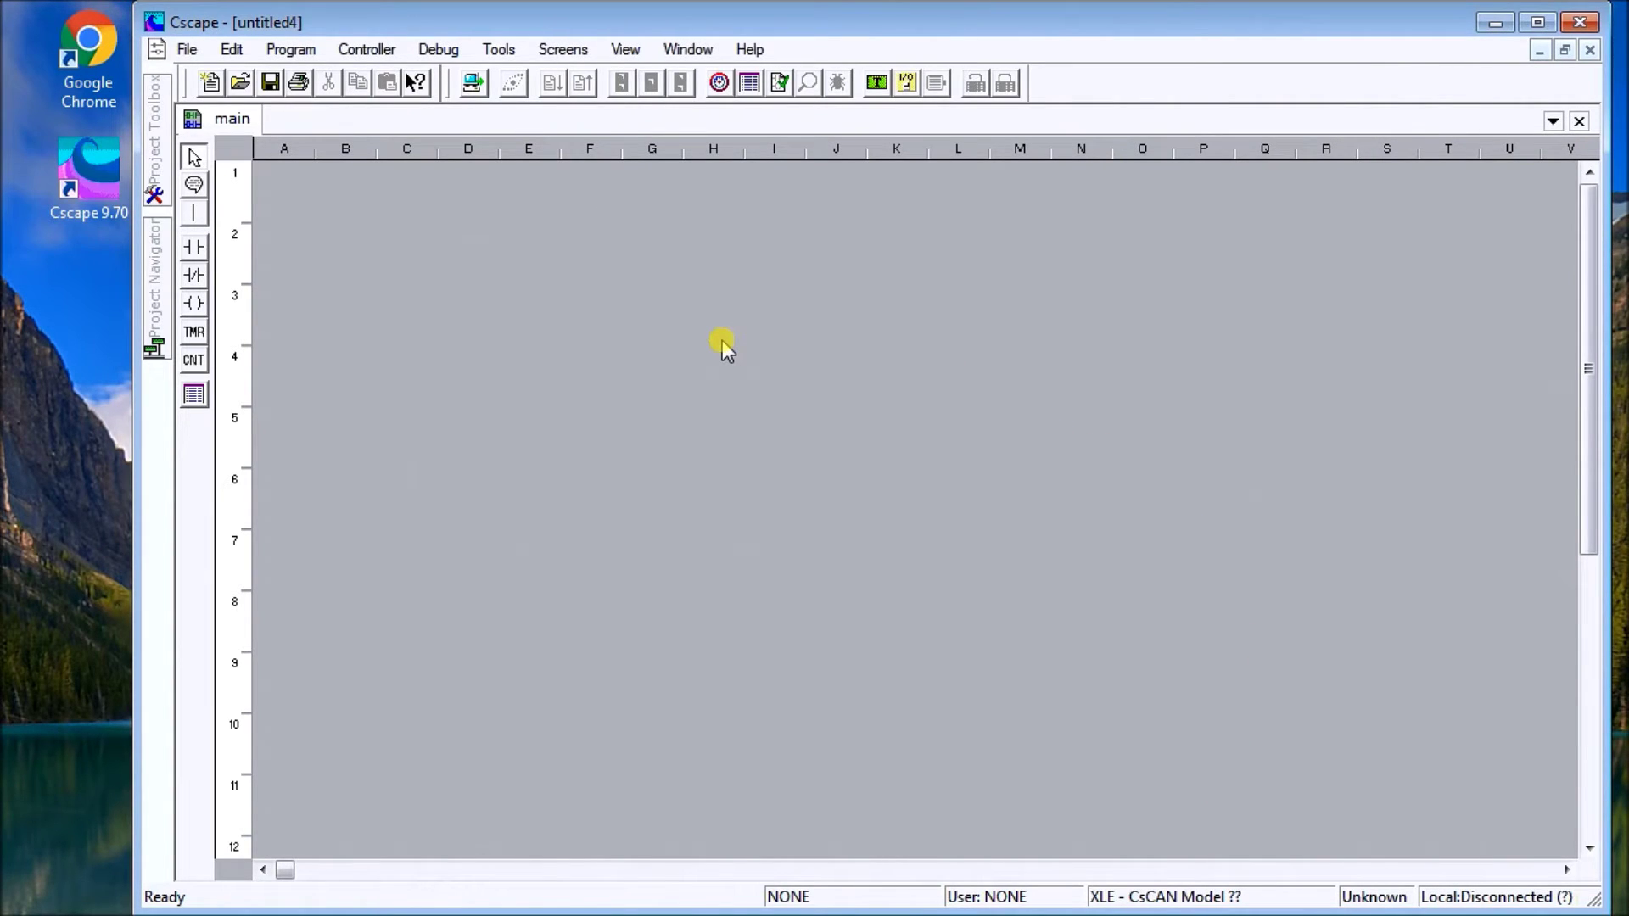